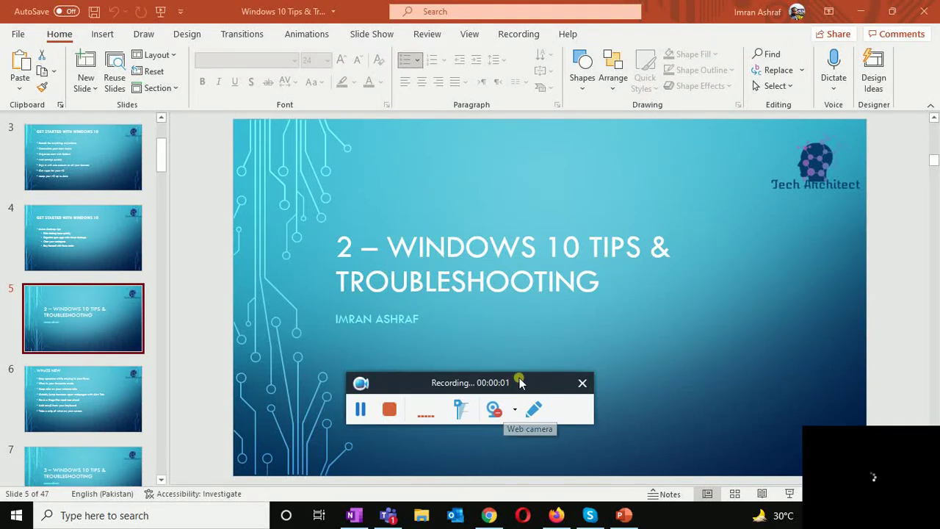
Show slide 6, 'WHATS NEW', with its seven Windows 10 tips in the editing pane.
left_click_drag(519, 382, 727, 436)
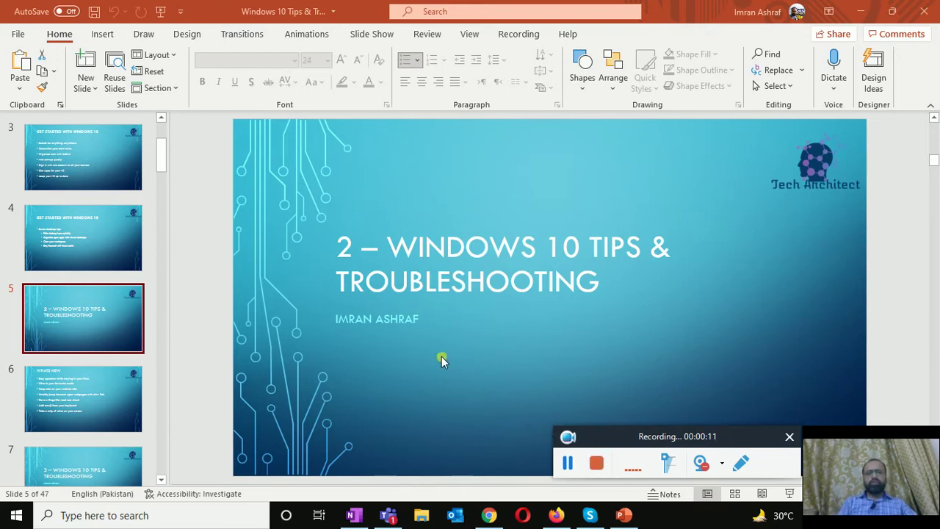
left_click(94, 386)
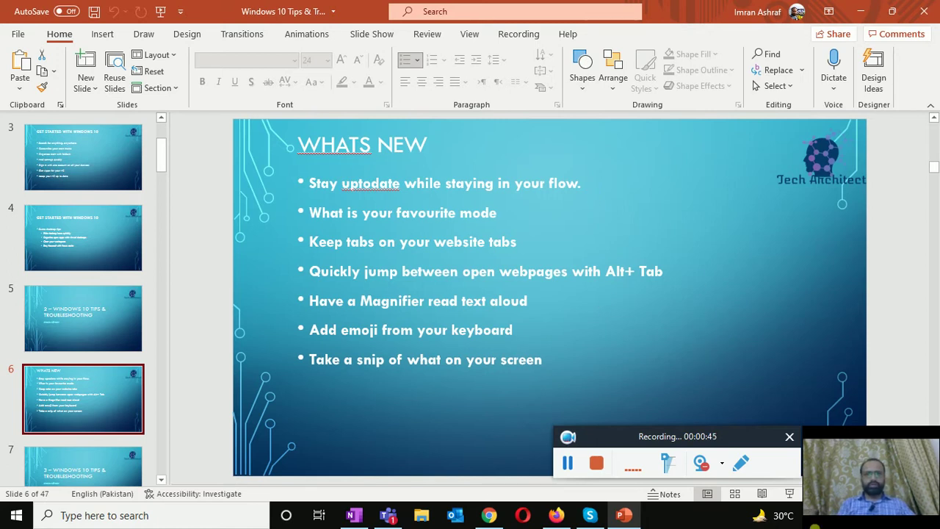
Reload the News and interests feed from the taskbar weather, then close the panel.
mouse_move(762, 518)
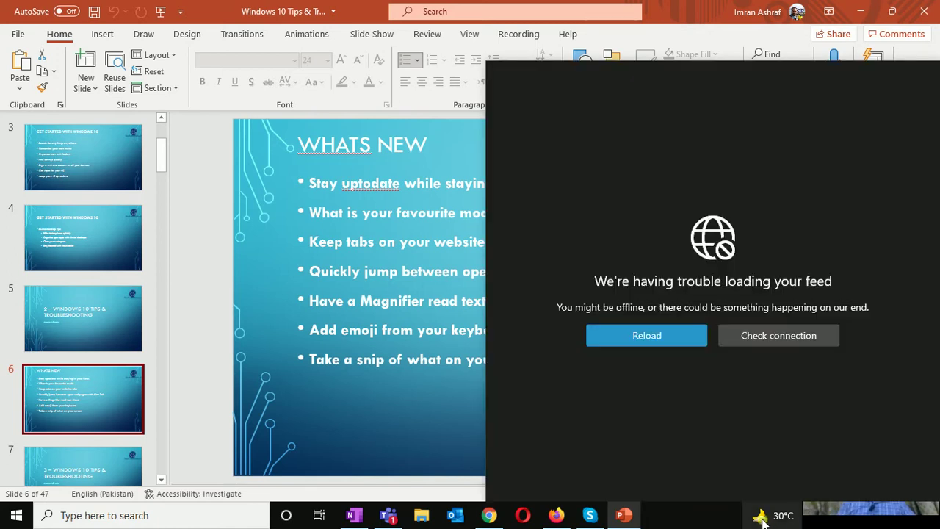
left_click(690, 343)
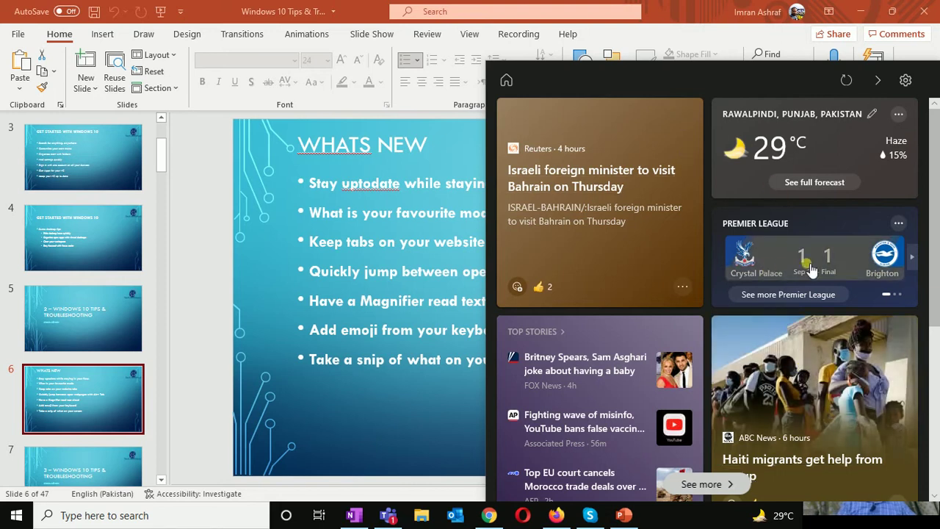
key("Escape")
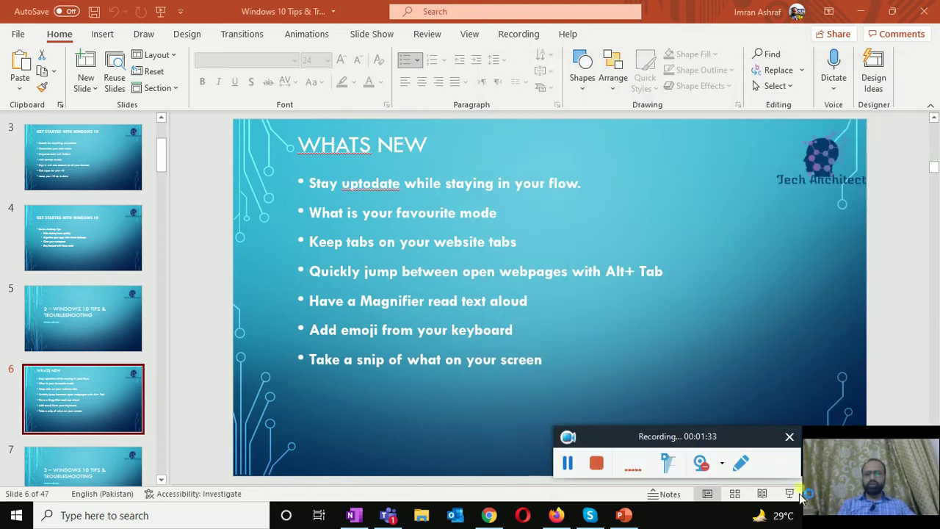
View the Rawalpindi weather page and its maps in Edge, then close the browser.
left_click(782, 518)
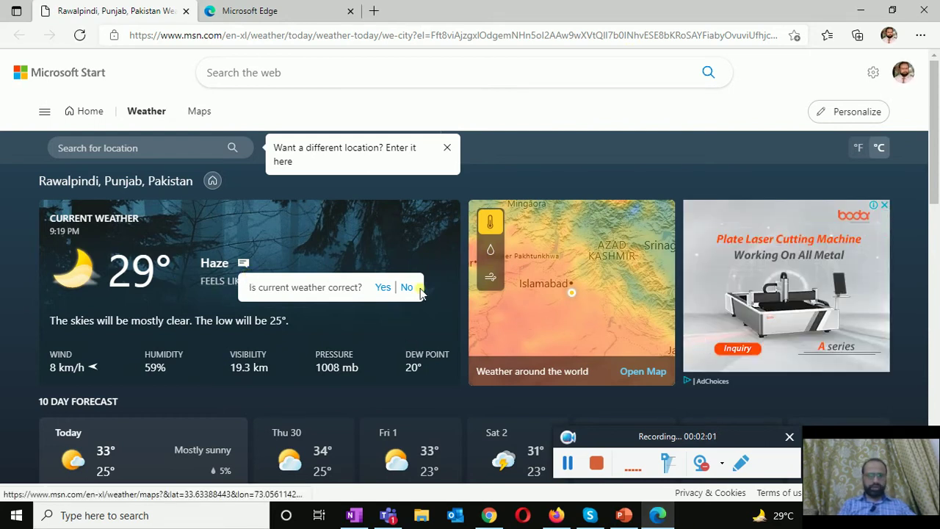
left_click(168, 269)
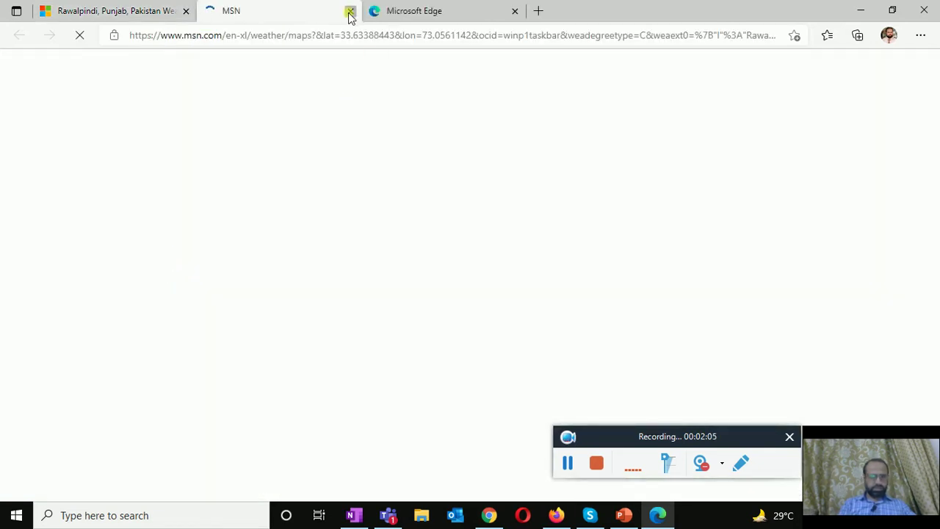
left_click(350, 12)
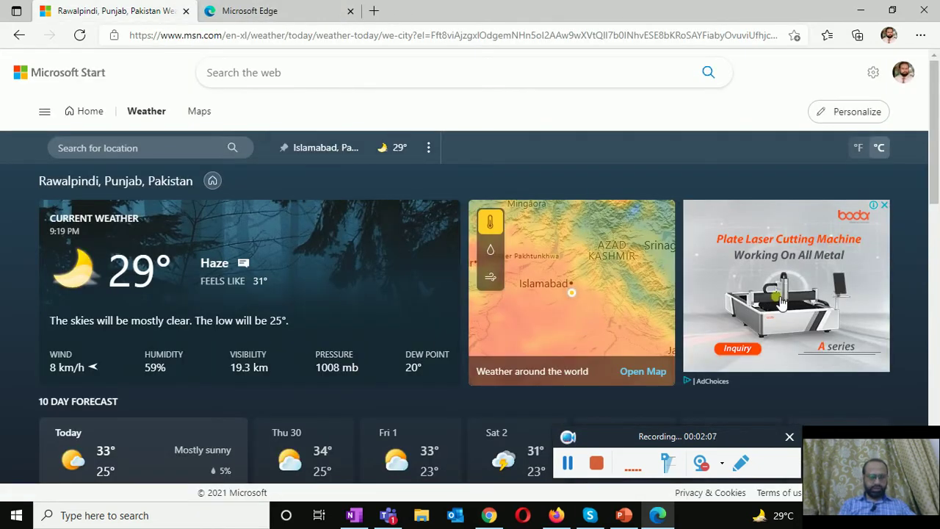
left_click(771, 519)
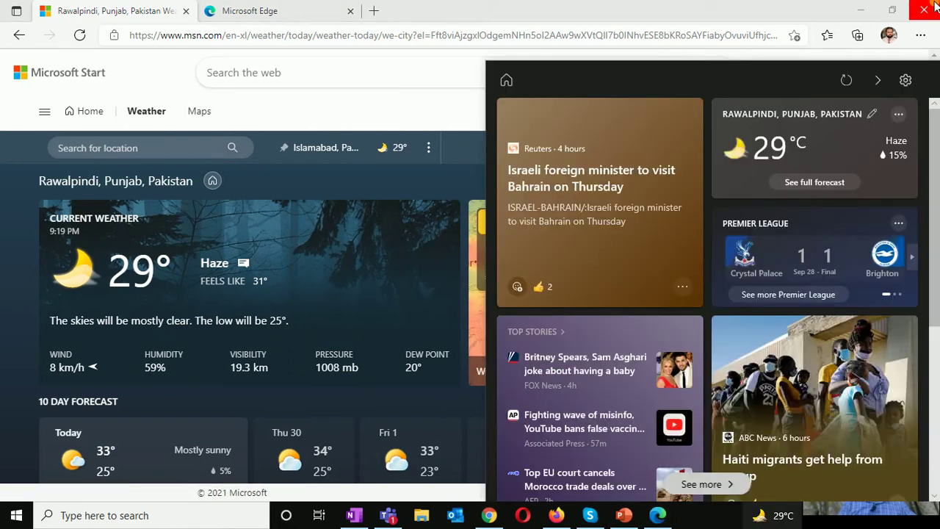
left_click(935, 6)
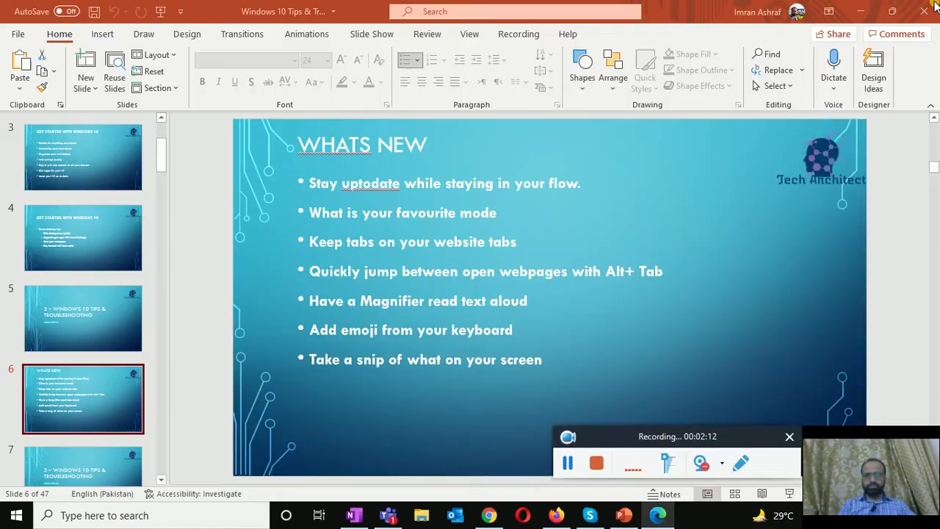
left_click(780, 518)
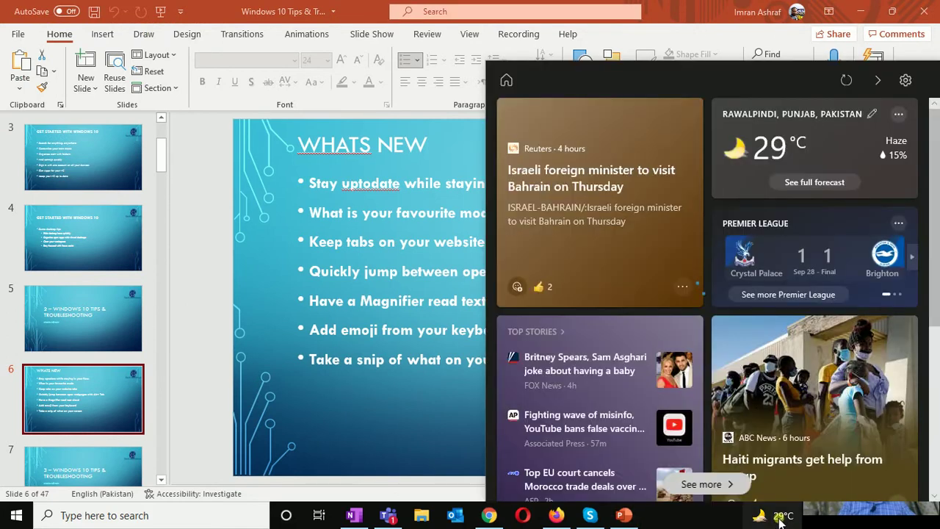
right_click(724, 520)
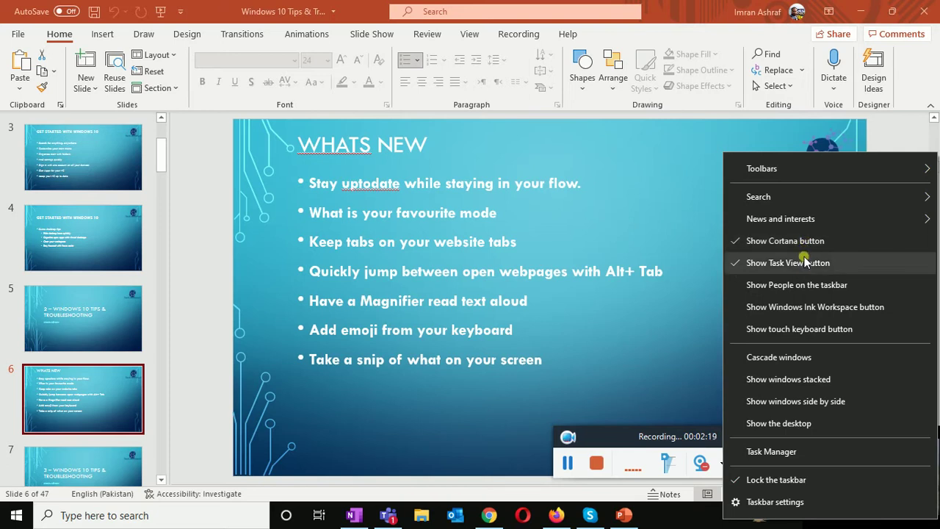
mouse_move(784, 220)
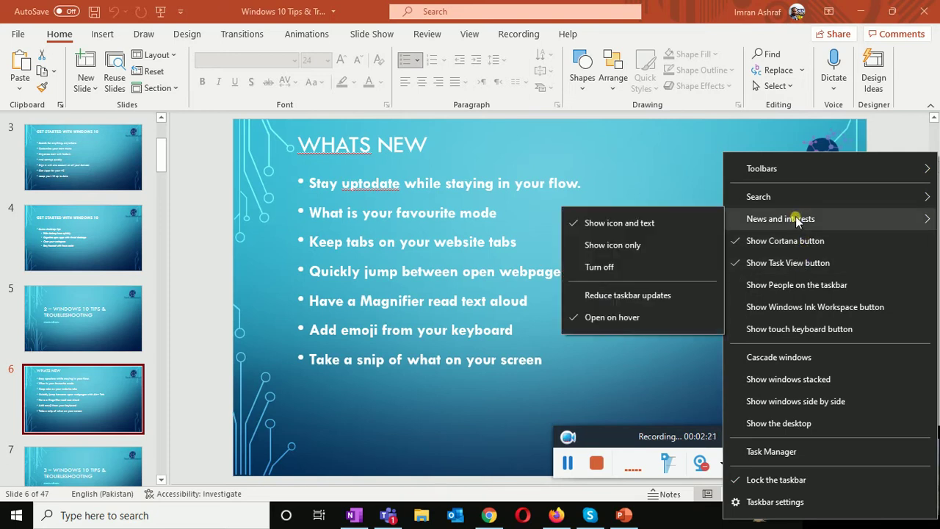
left_click(636, 224)
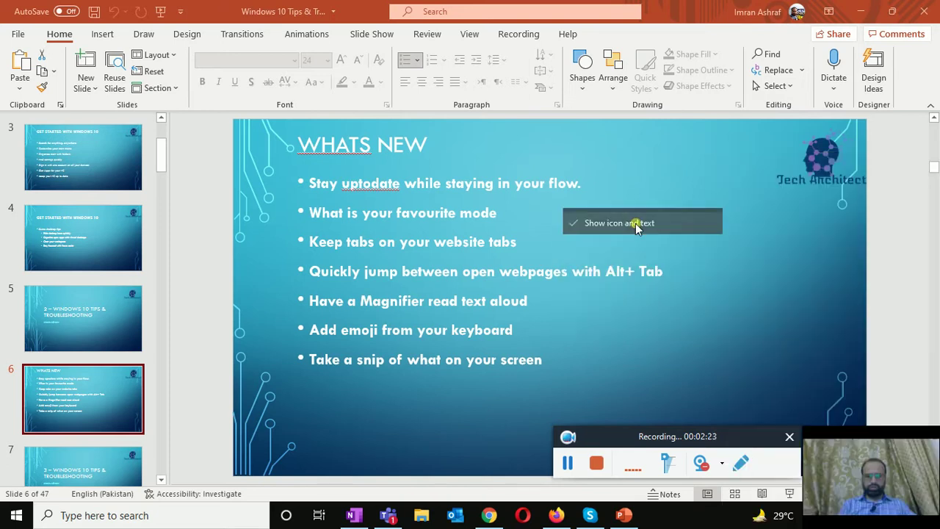
right_click(765, 518)
mouse_move(787, 222)
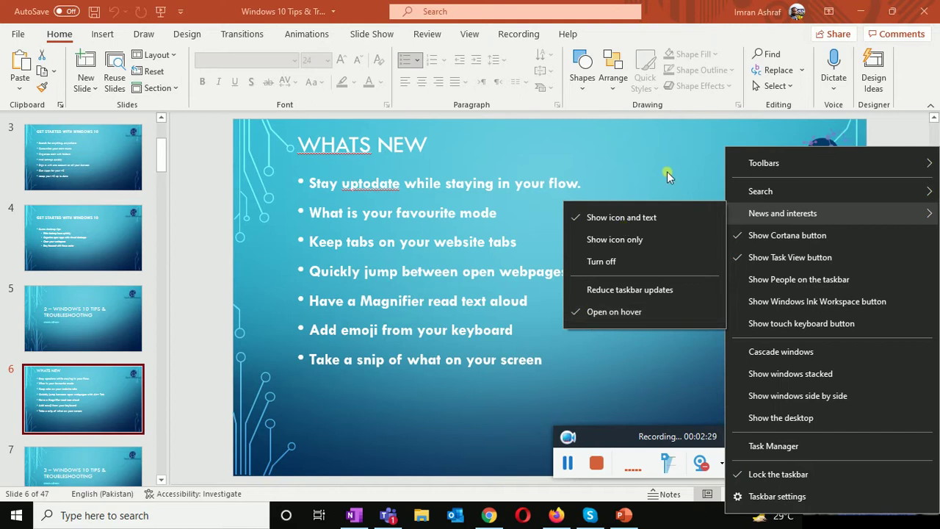
left_click(609, 258)
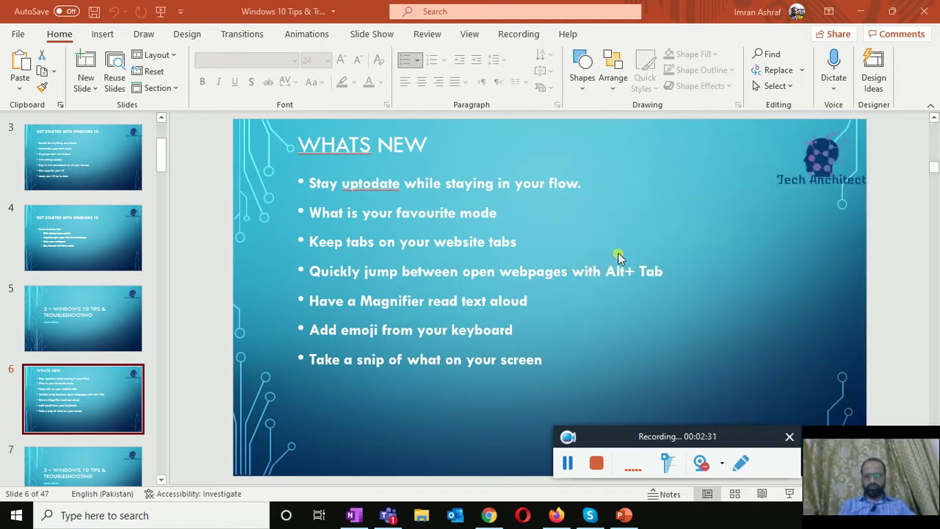
right_click(746, 517)
mouse_move(818, 210)
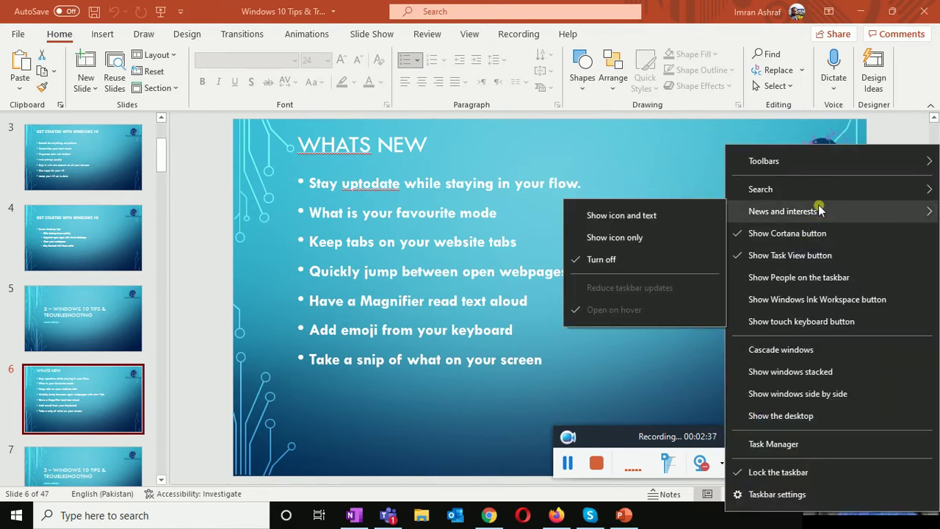
left_click(622, 260)
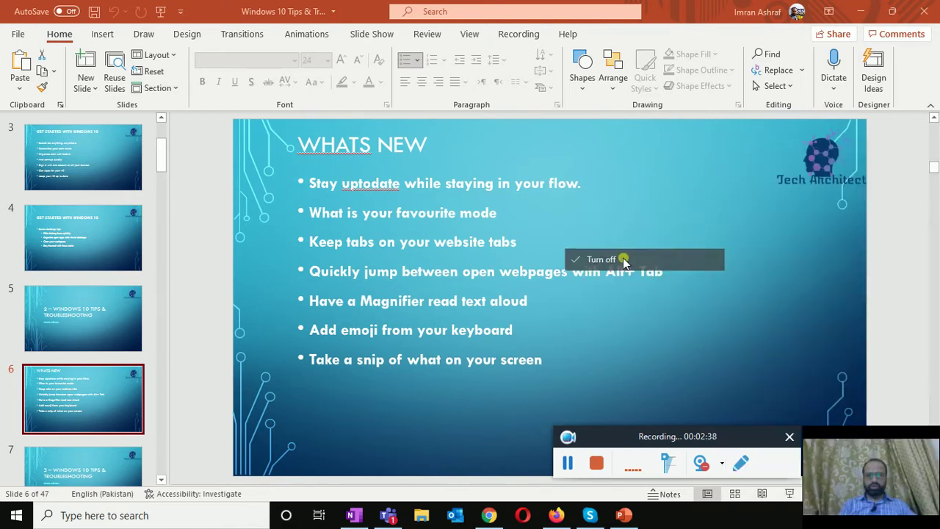
right_click(735, 524)
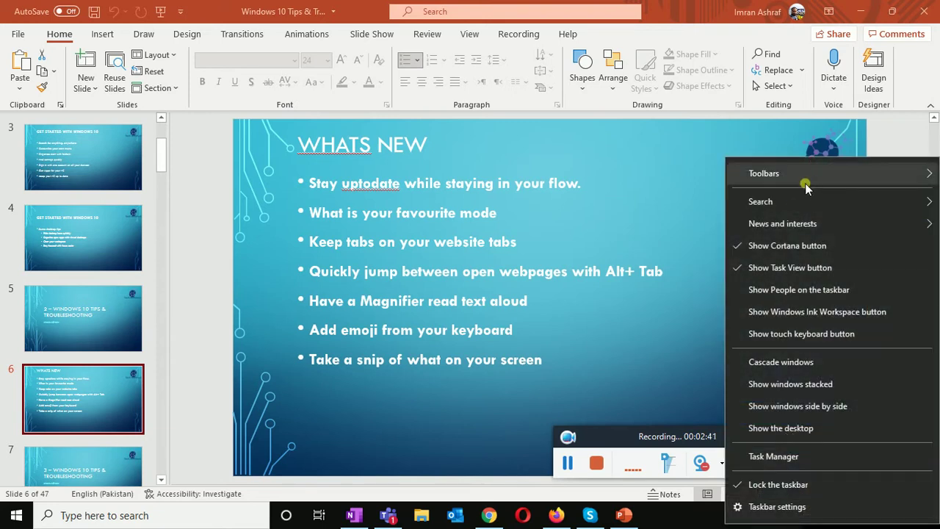
mouse_move(781, 229)
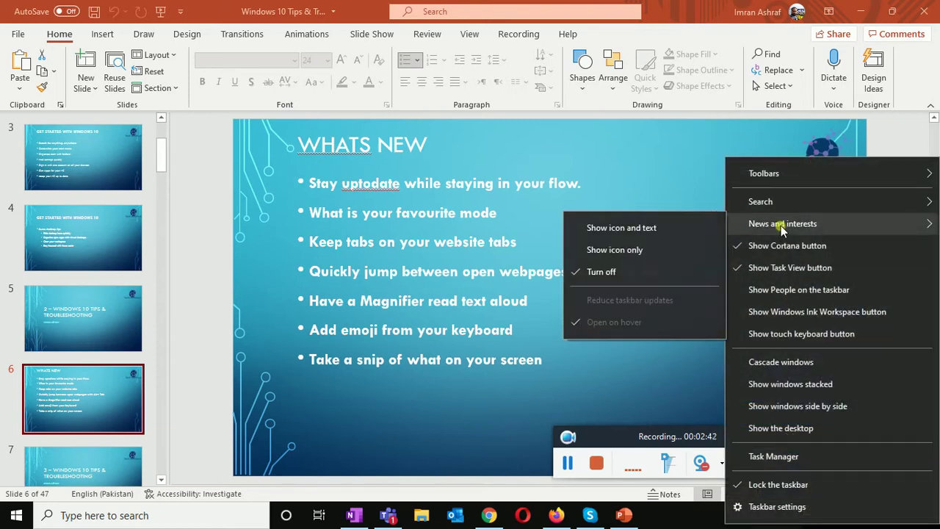
left_click(600, 273)
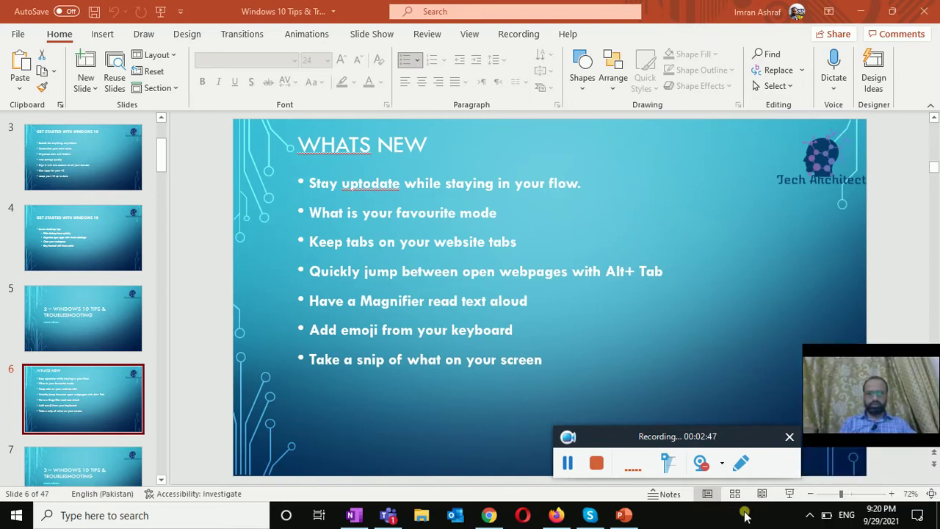
right_click(747, 516)
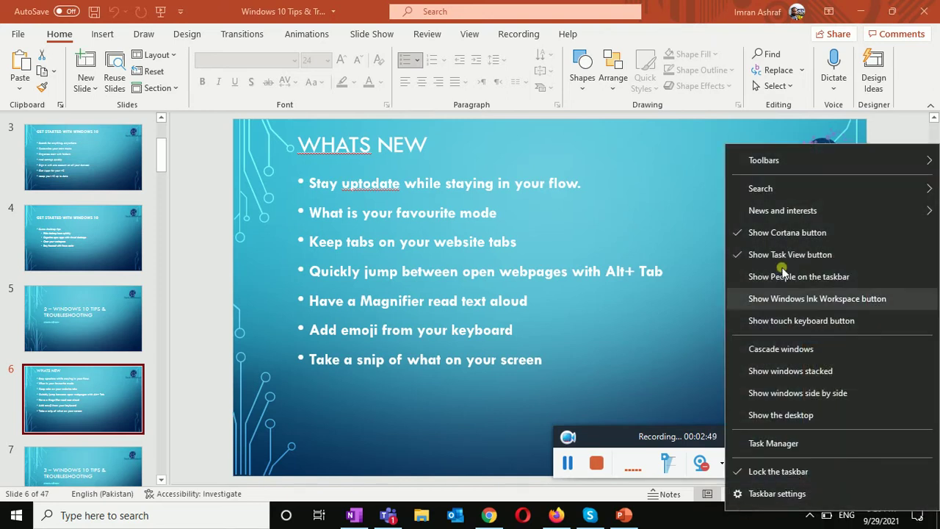
mouse_move(810, 213)
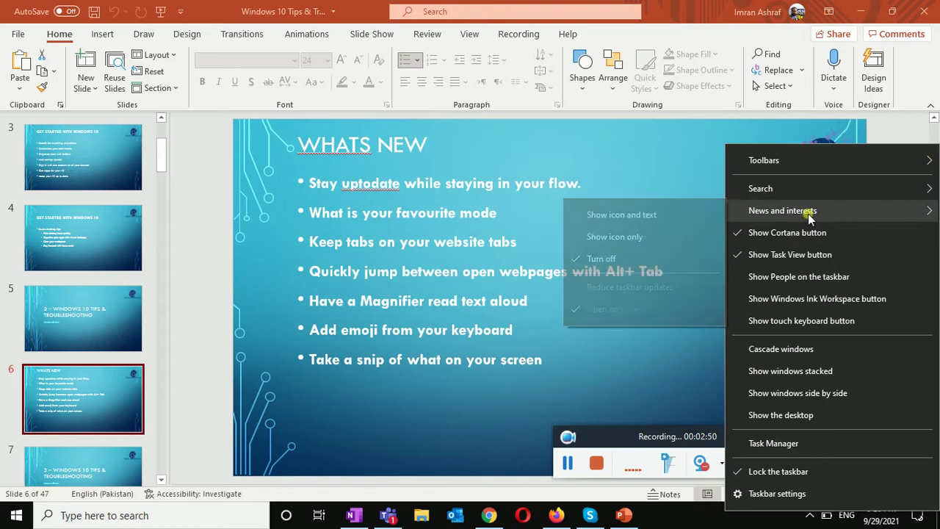
left_click(638, 213)
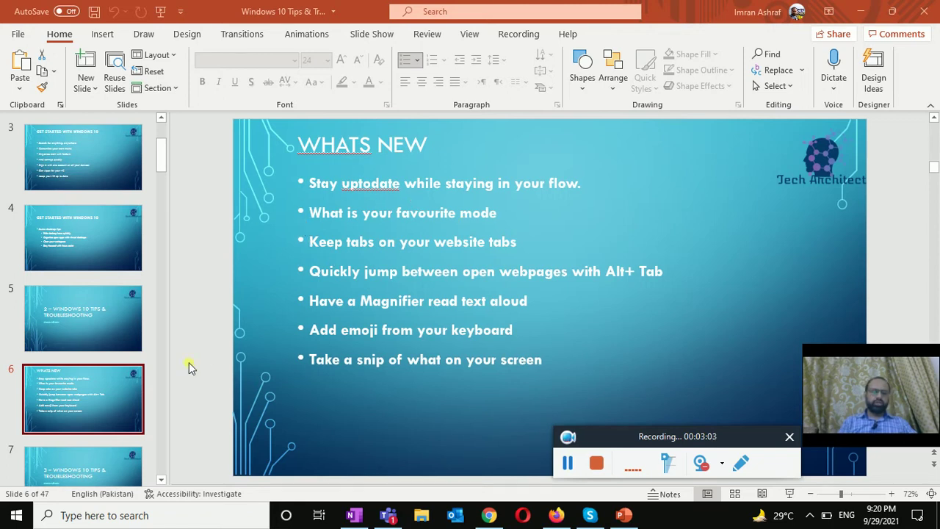
Go to the Colors page under Personalization in Windows Settings.
left_click(15, 514)
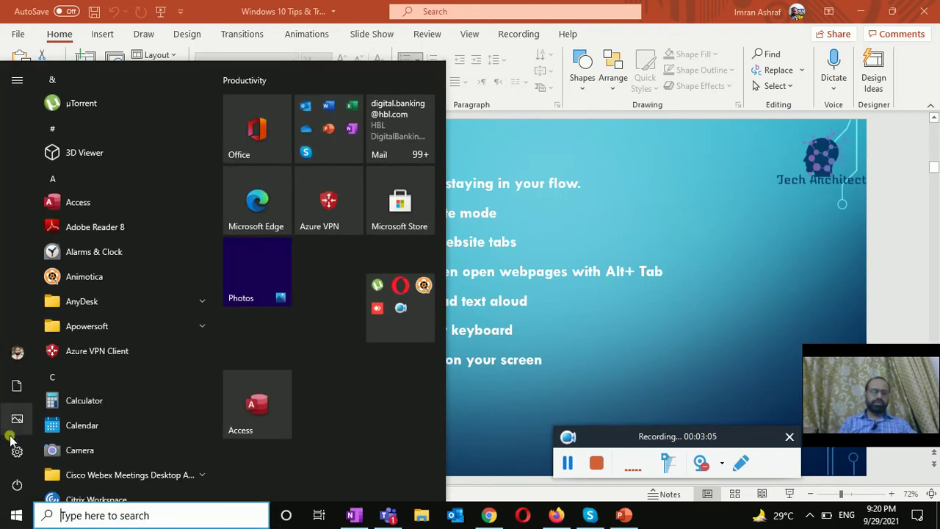
left_click(16, 451)
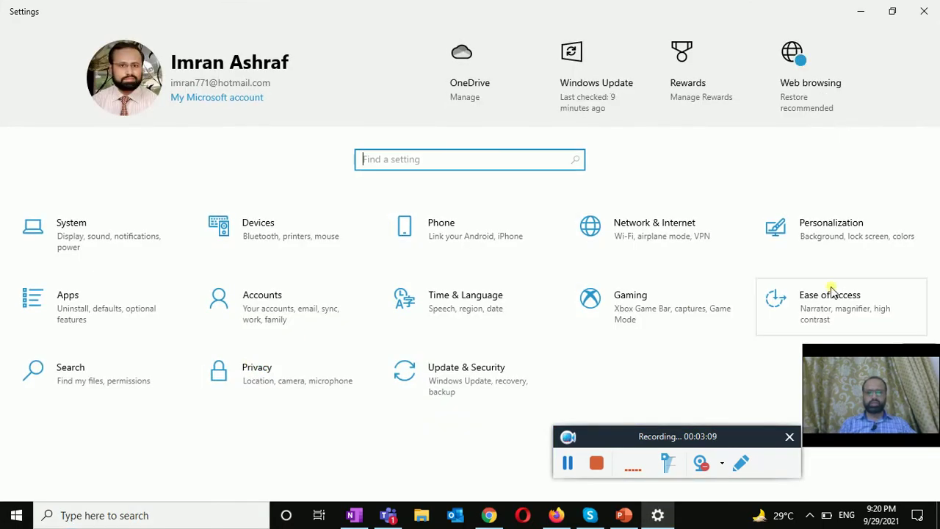
left_click(825, 239)
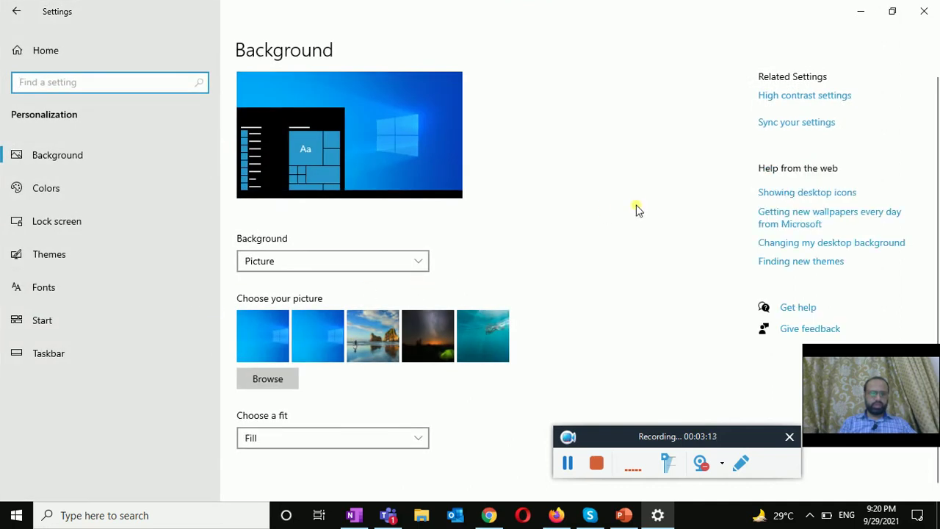
left_click(89, 188)
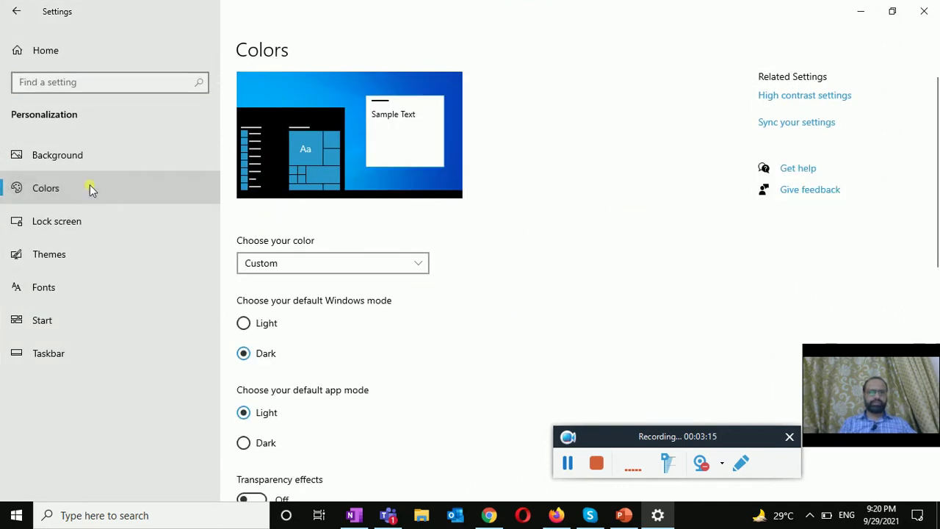
Try the Light, Dark and Custom colour modes, then set Windows and app modes to Light.
left_click(385, 267)
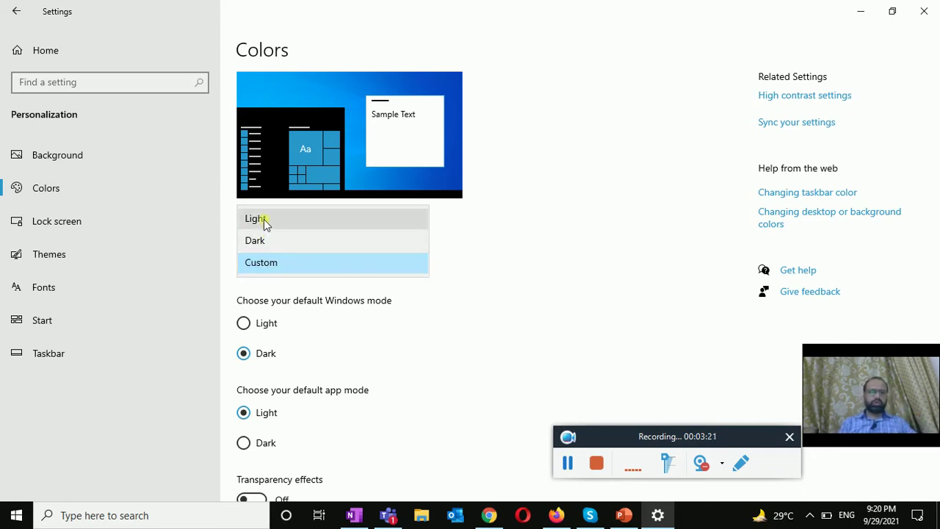
left_click_drag(264, 219, 357, 267)
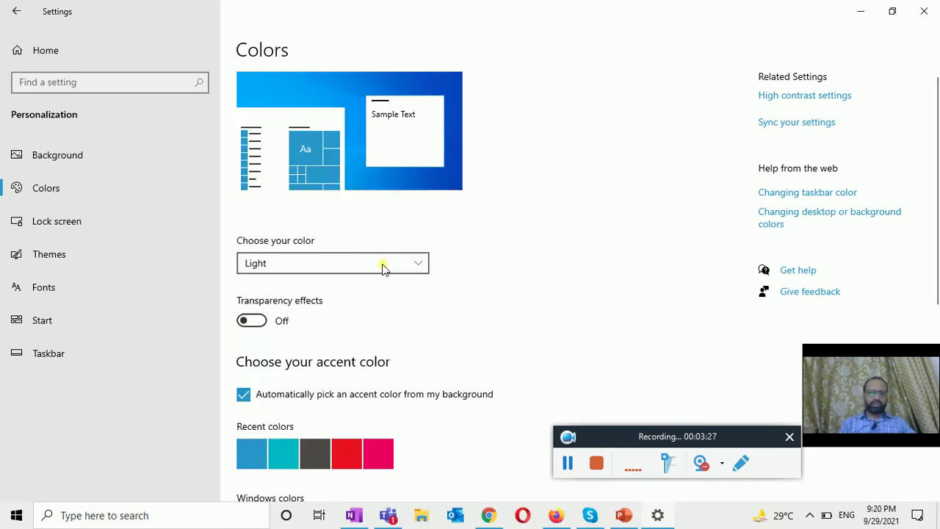
left_click(381, 263)
left_click(319, 290)
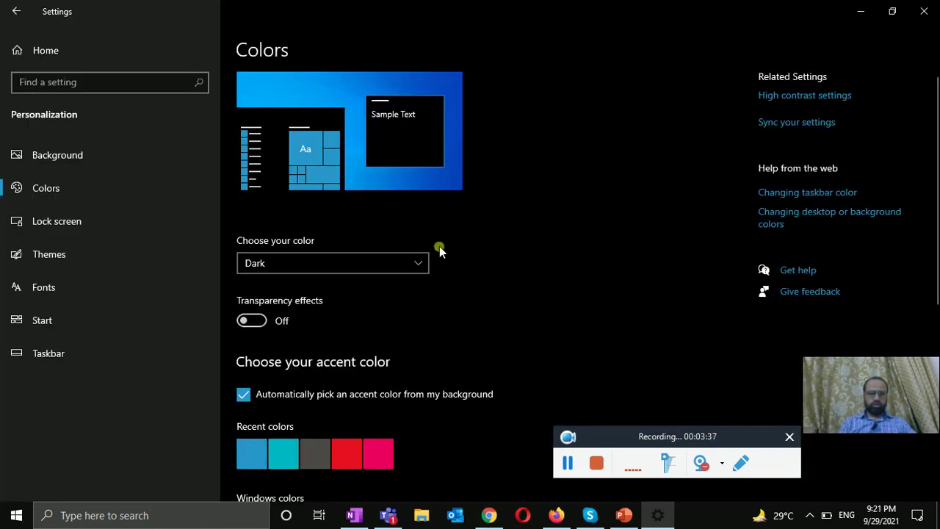
left_click(421, 262)
left_click(312, 286)
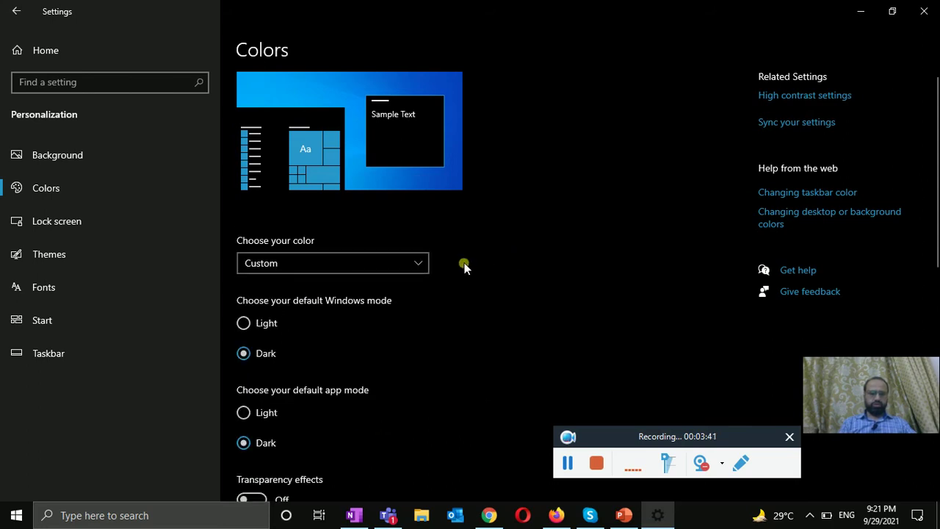
left_click(271, 323)
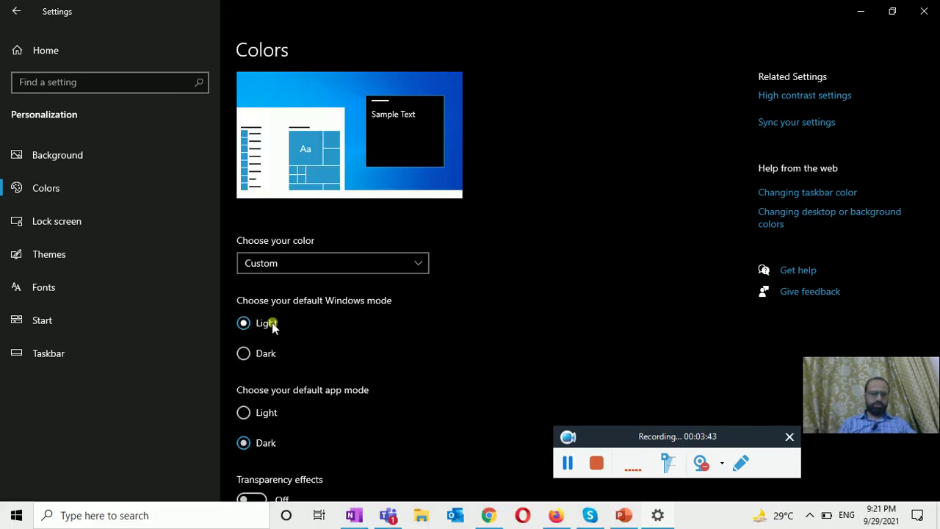
left_click(267, 414)
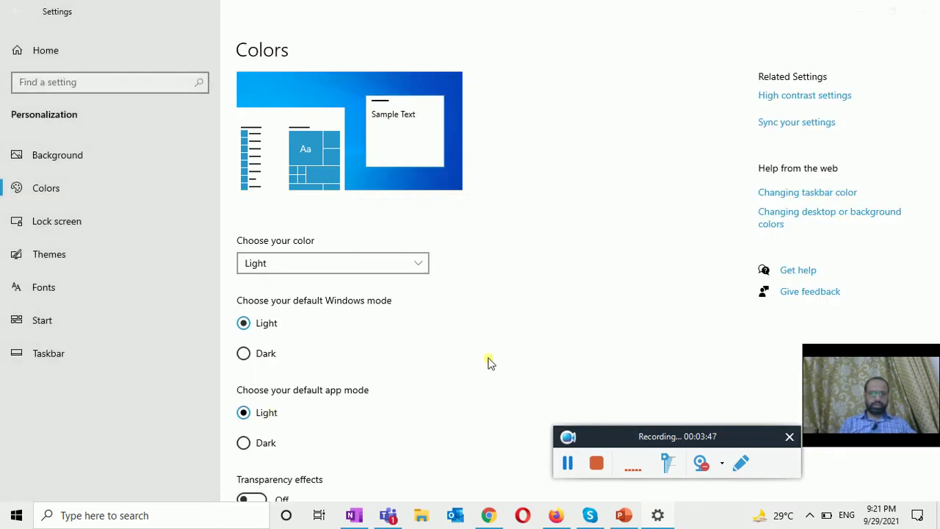
left_click(926, 10)
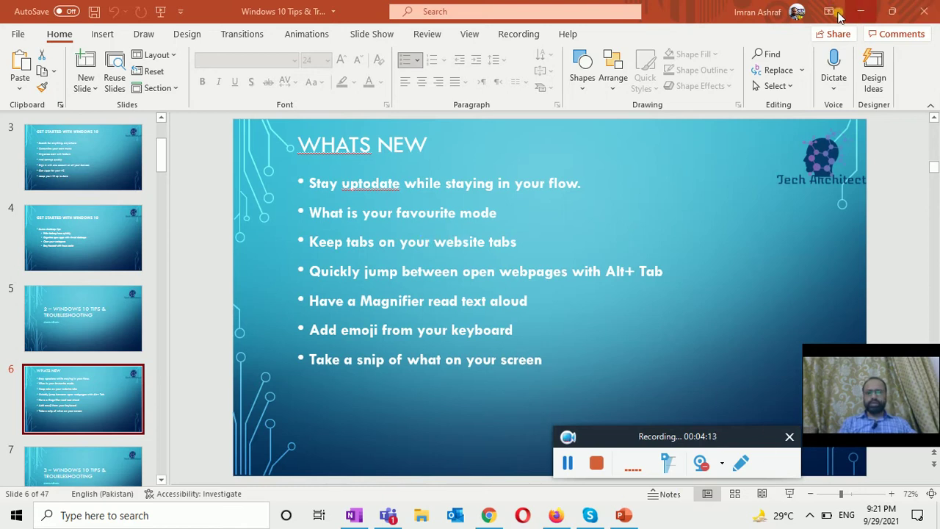
Minimise PowerPoint and launch Edge by searching 'edge', dismissing the recommended-settings prompt.
left_click(861, 11)
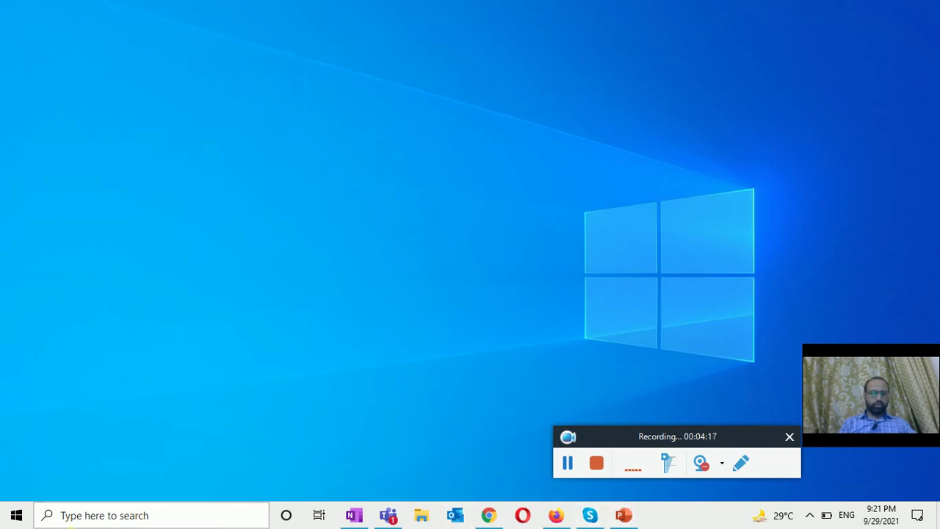
left_click(72, 519)
type("edge")
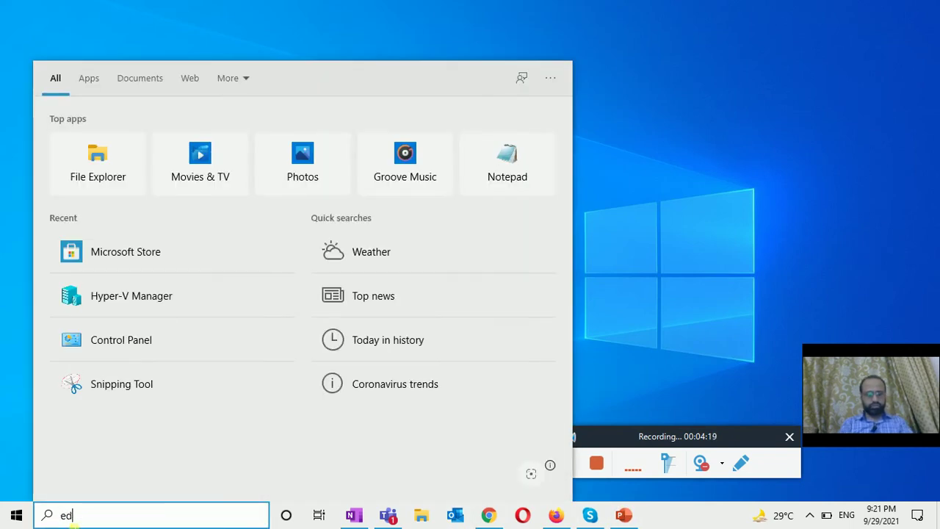
left_click(142, 133)
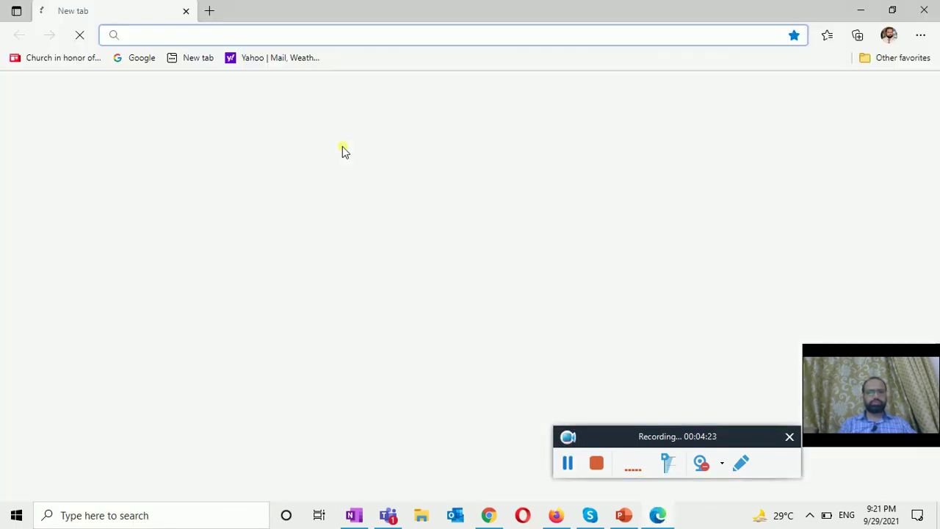
left_click(920, 34)
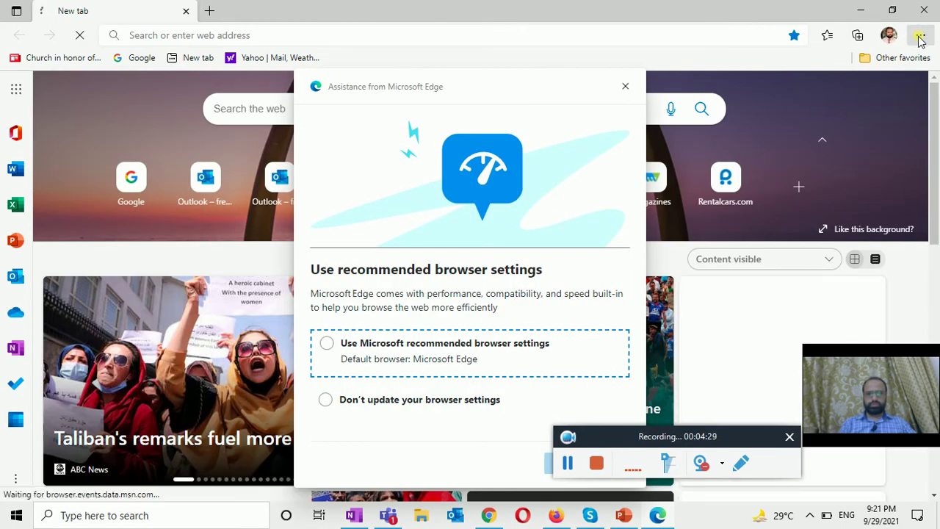
left_click(623, 88)
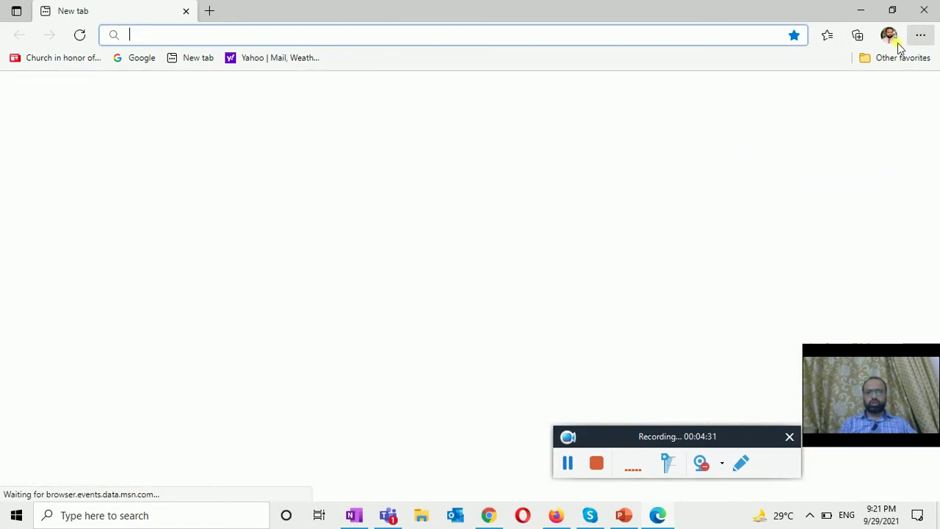
Navigate Edge to google.com.
left_click(917, 35)
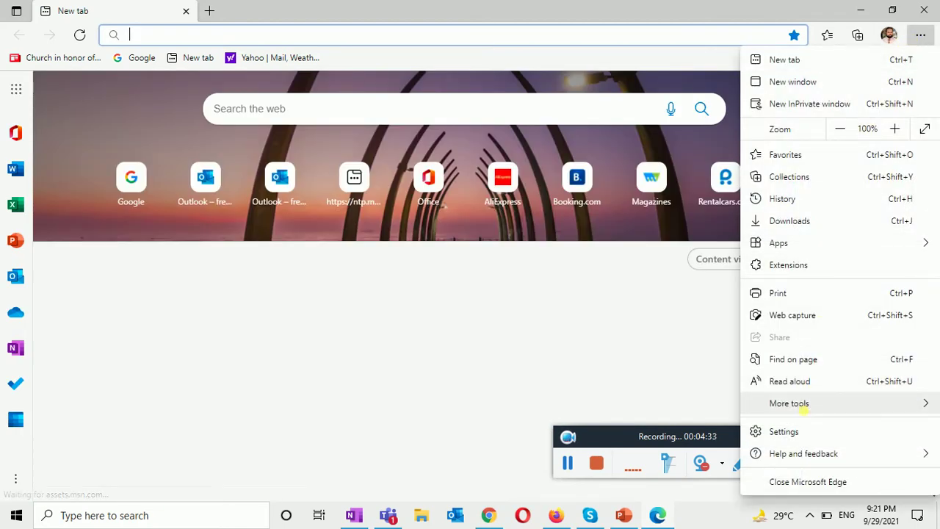
mouse_move(801, 405)
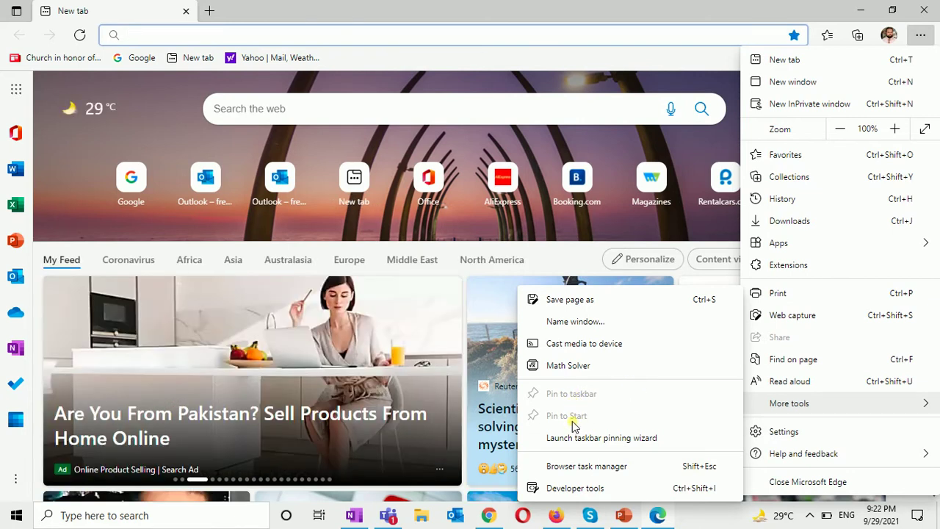
left_click(343, 36)
type("google.com")
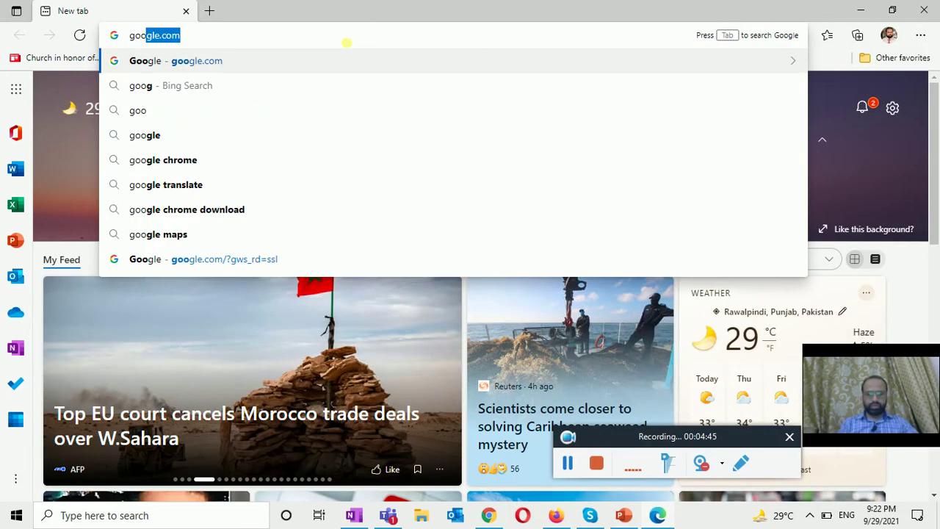
key("Return")
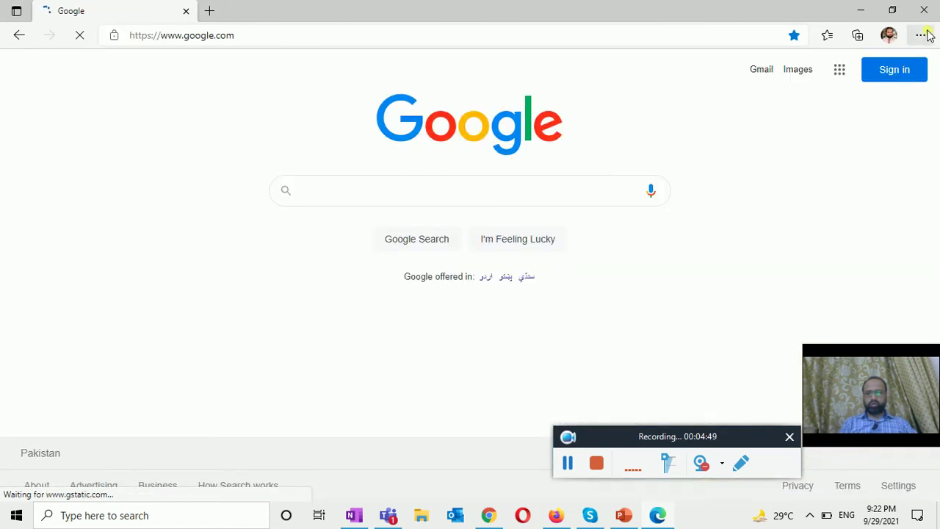
Pin the Google page to the taskbar under the name Google, then close Edge.
left_click(920, 36)
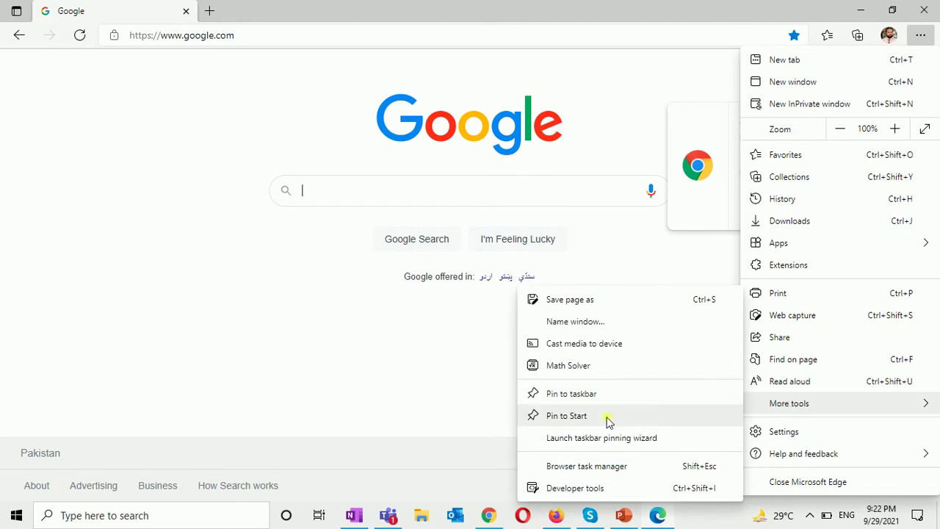
left_click(565, 395)
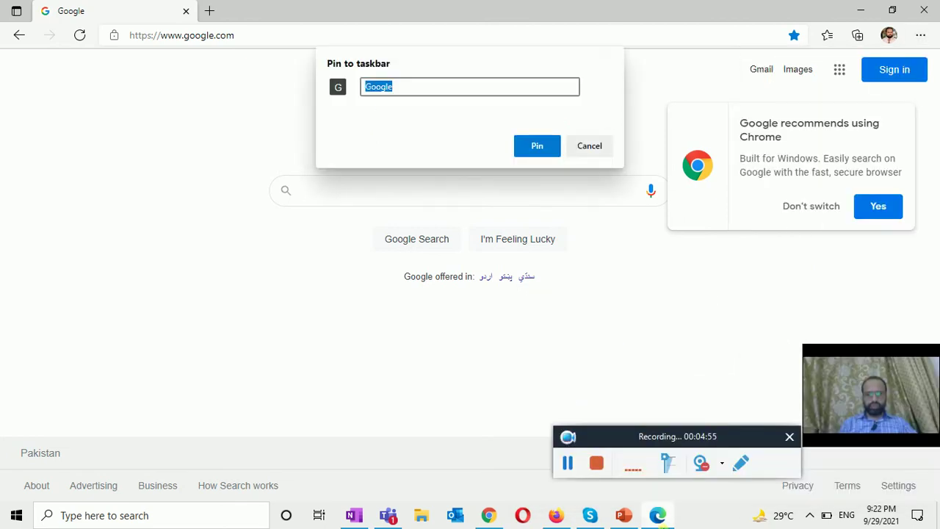
left_click(536, 145)
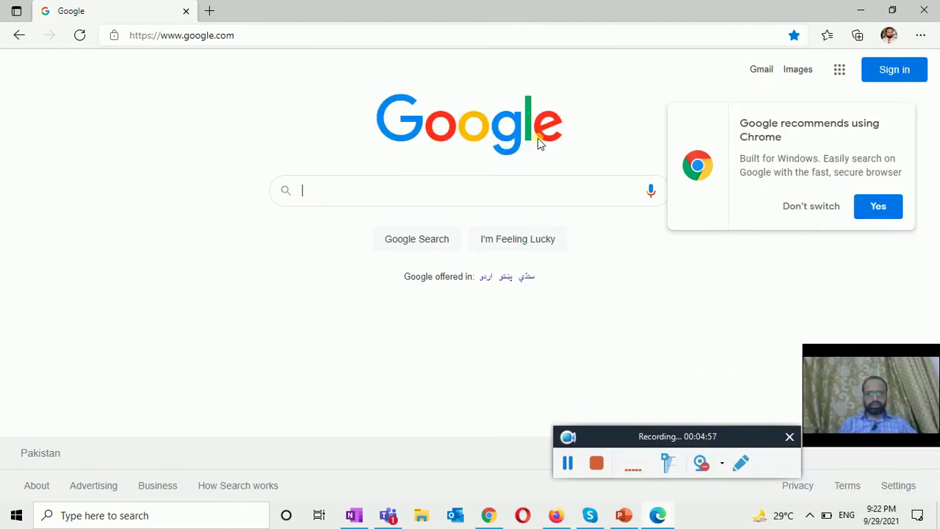
mouse_move(691, 520)
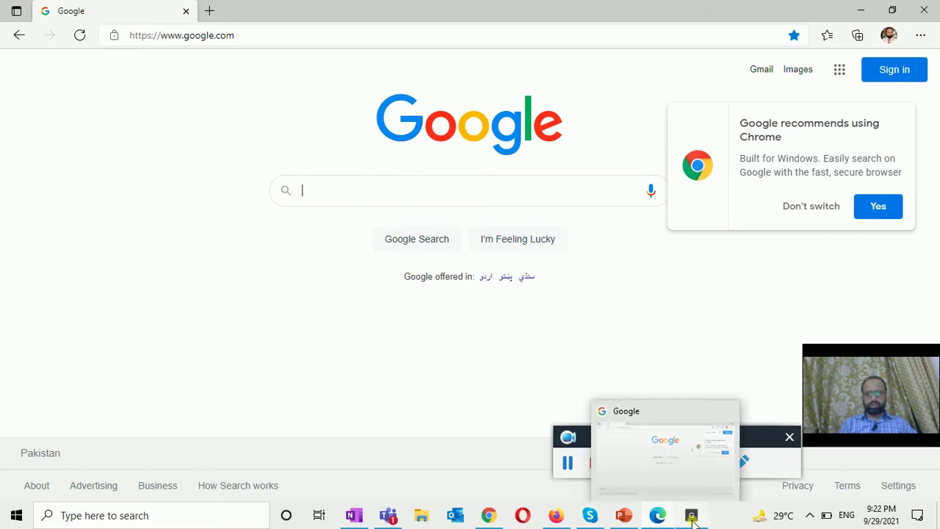
left_click(923, 13)
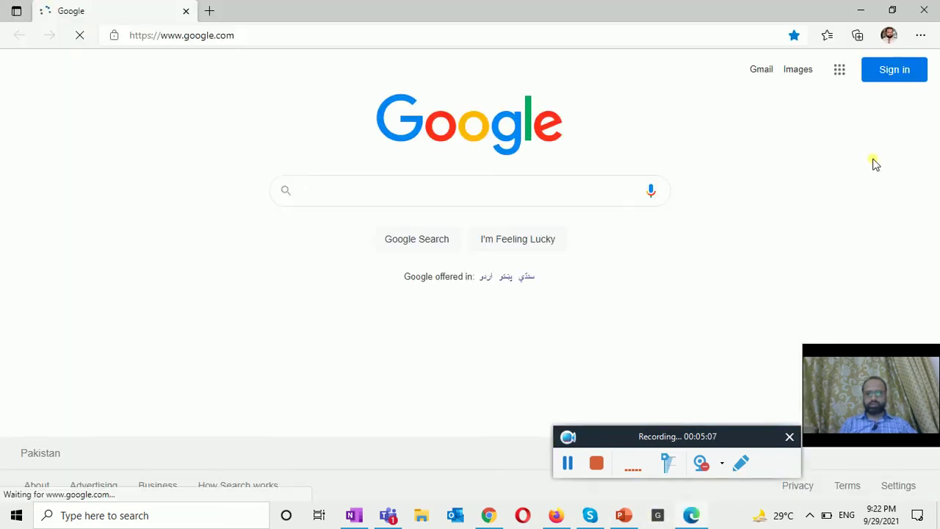
Pin the Google page to Start as a tile named Google, then close Edge.
left_click(919, 34)
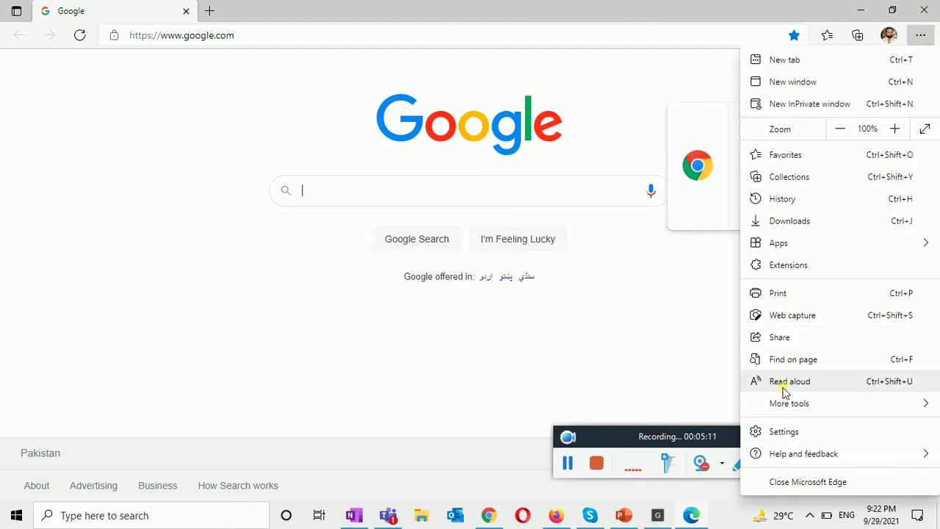
mouse_move(784, 403)
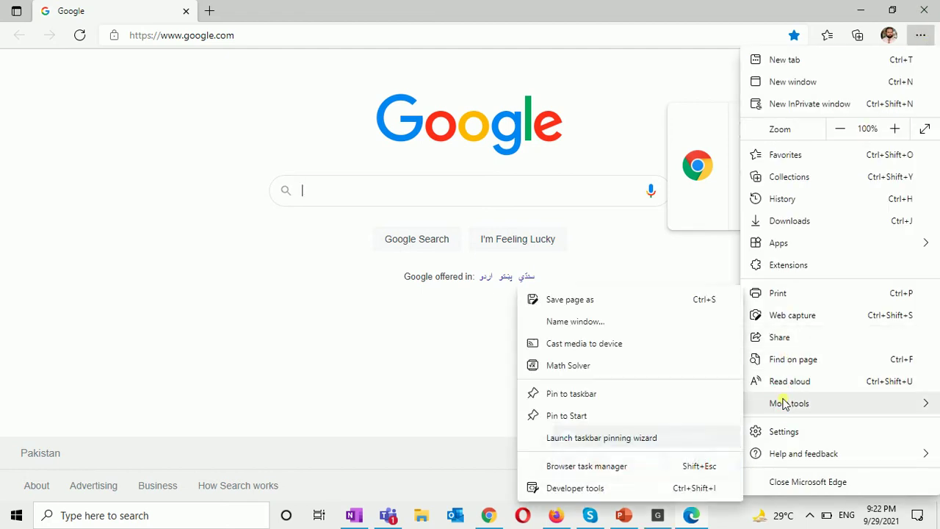
left_click(576, 416)
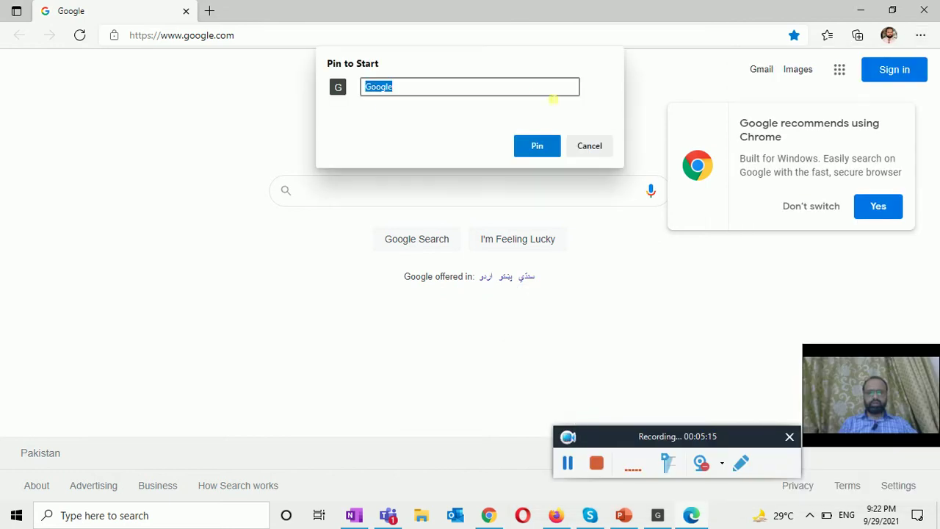
left_click(536, 145)
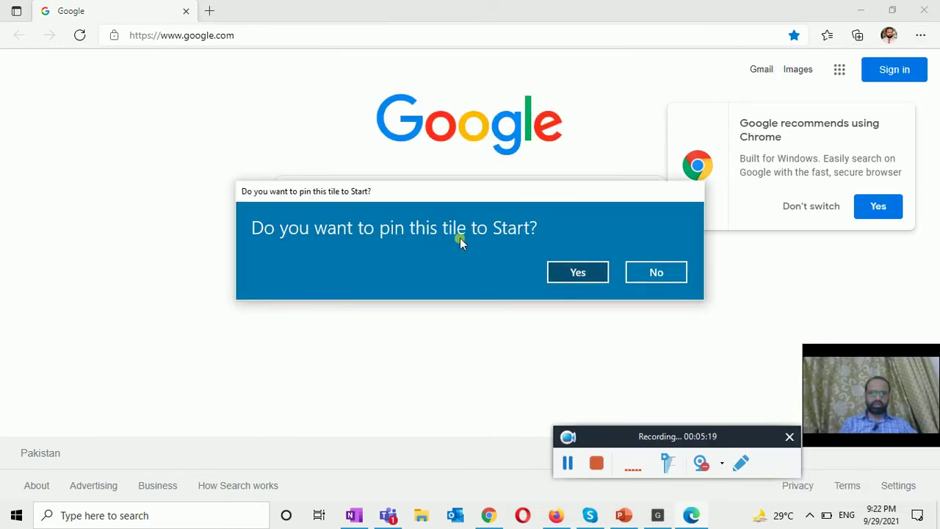
left_click(561, 273)
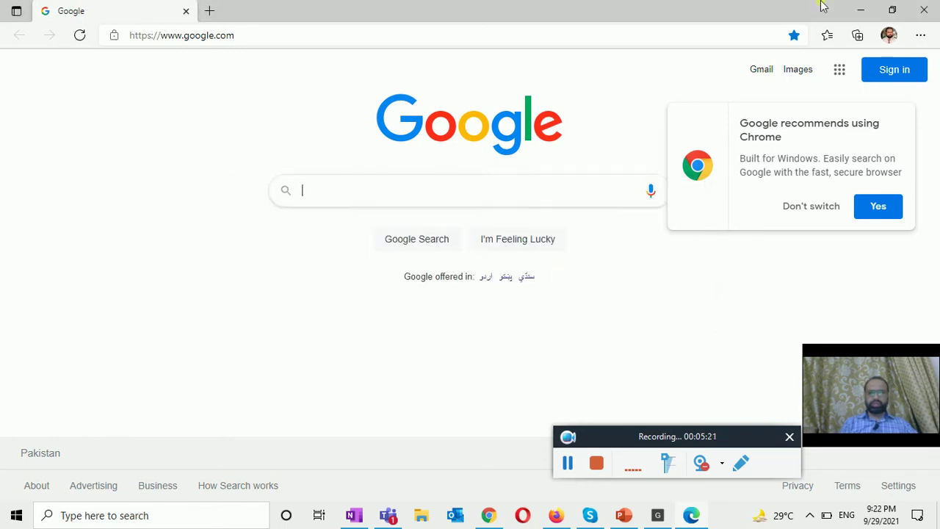
left_click(923, 7)
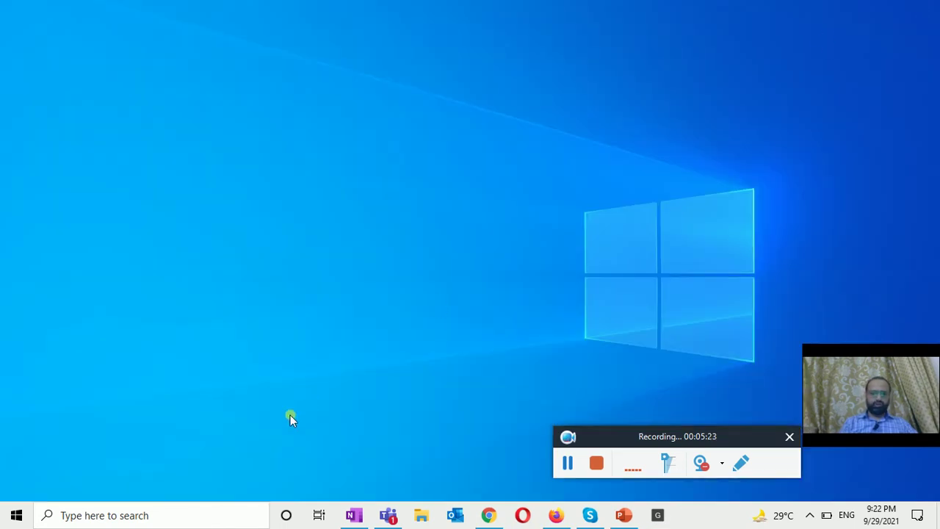
Launch Google from its new Start tile, close it, and bring PowerPoint back.
left_click(15, 518)
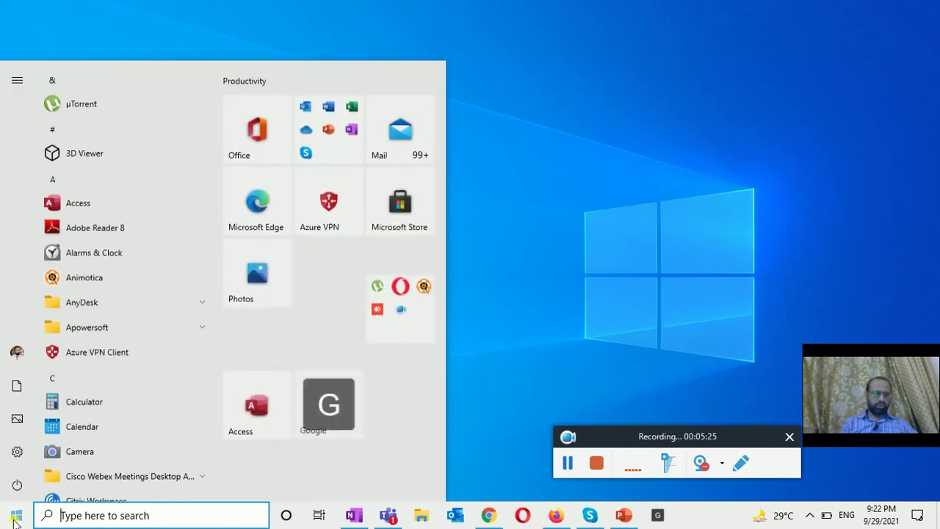
left_click(327, 429)
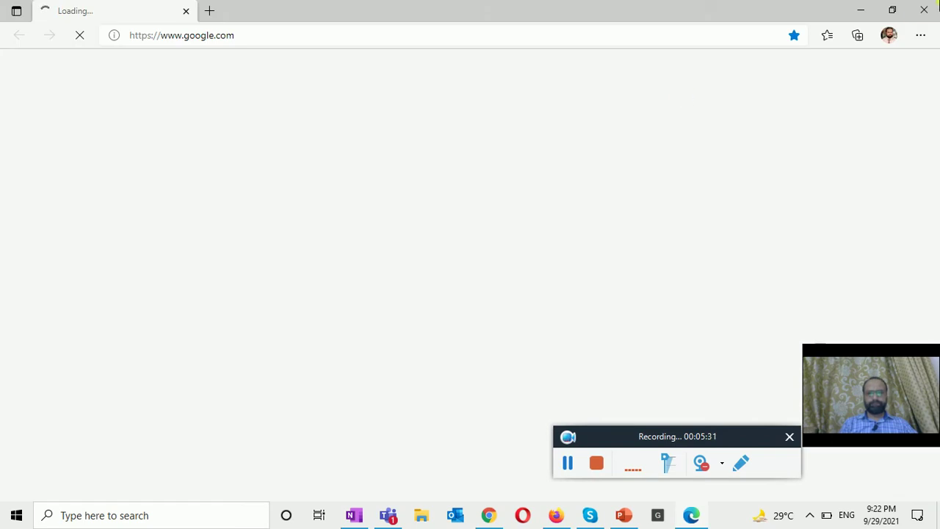
left_click(927, 9)
left_click(622, 515)
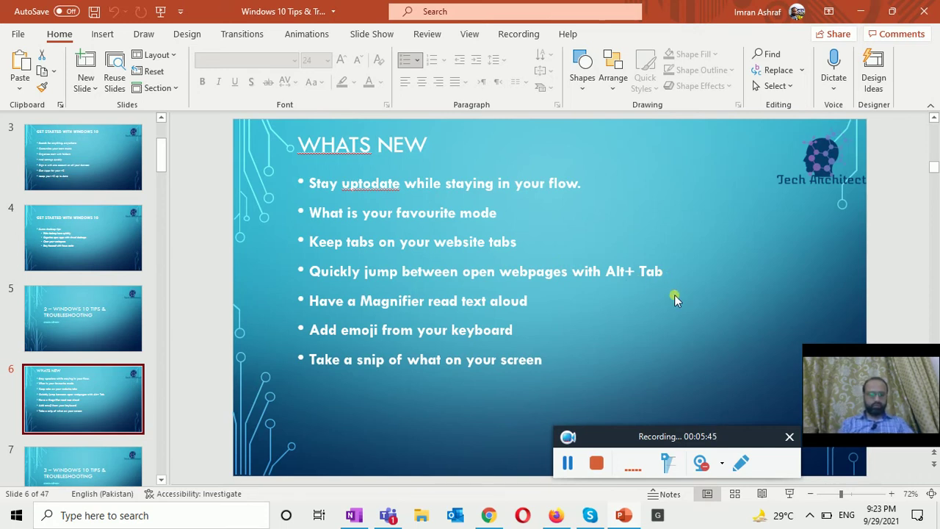
Alt+Tab from PowerPoint through the Firefox YouTube Studio window to the Edge Google window.
key("alt+Tab")
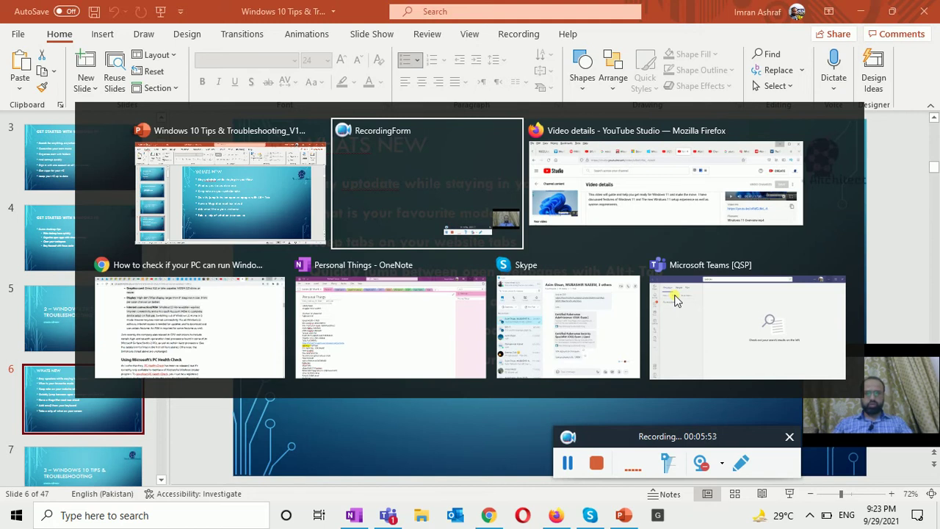
key("alt+Tab")
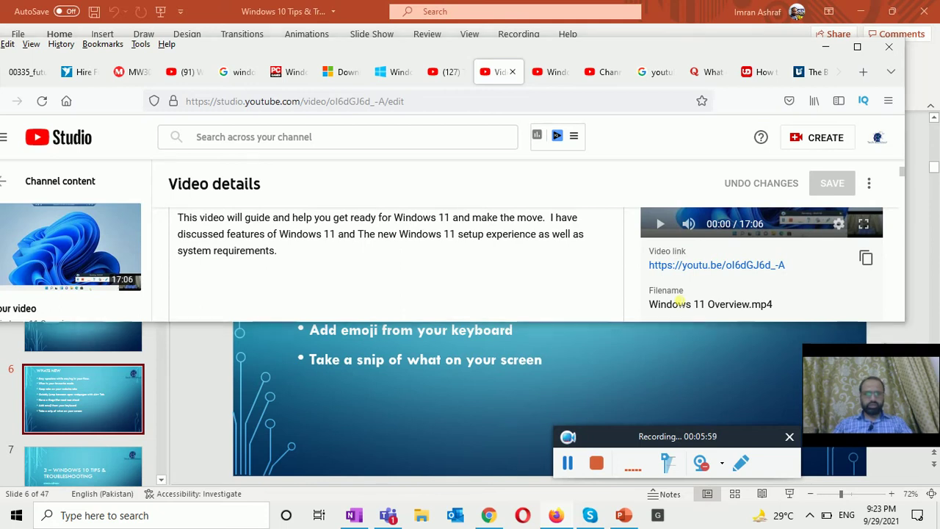
key("alt+Tab")
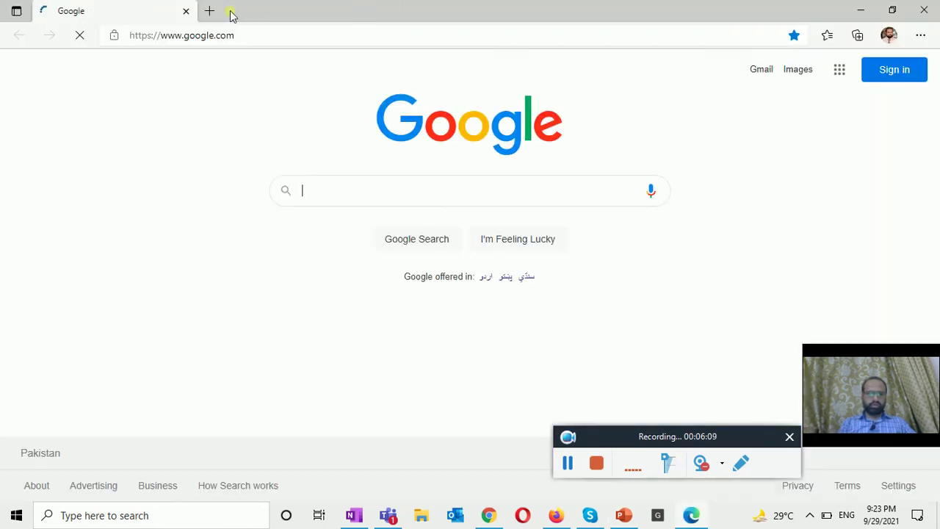
Open a new Edge tab, cycle windows with Alt+Tab, then close the browser.
left_click(210, 9)
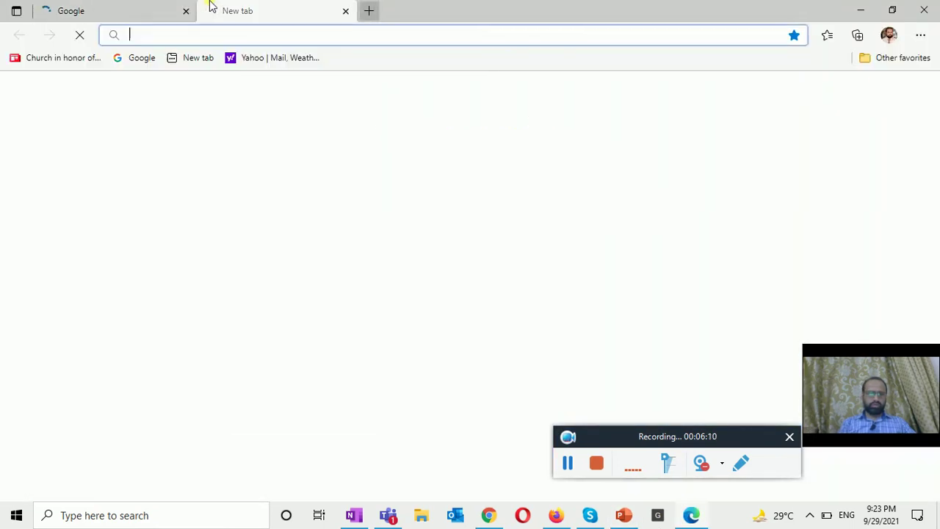
left_click(196, 60)
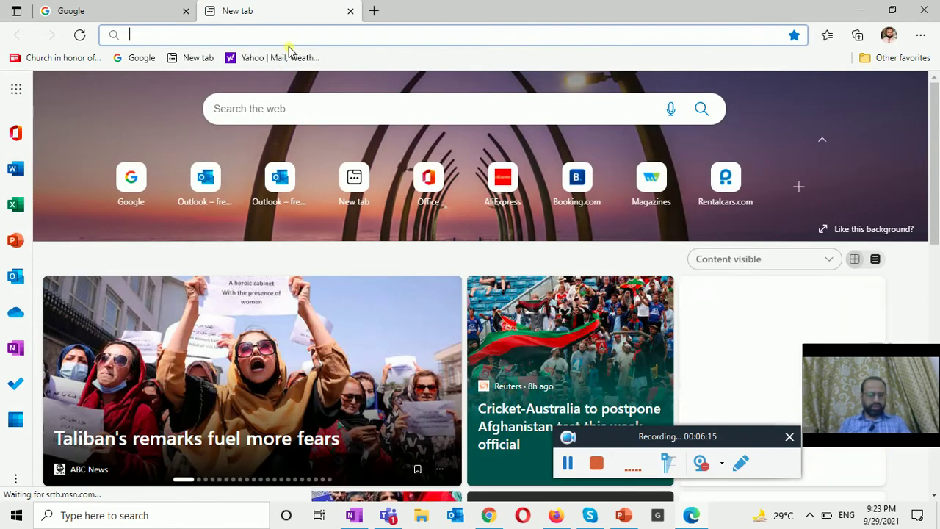
key("alt+Tab")
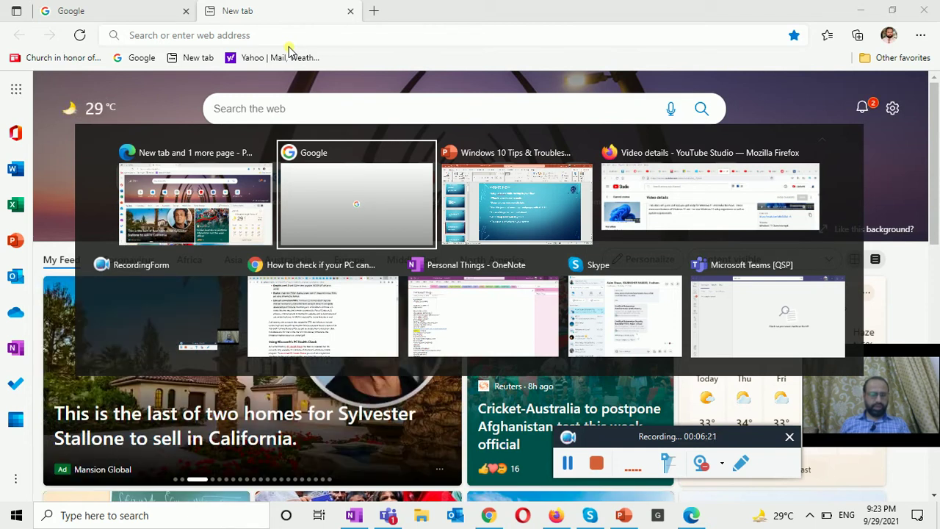
key("Tab")
key("Tab")
key("Tab")
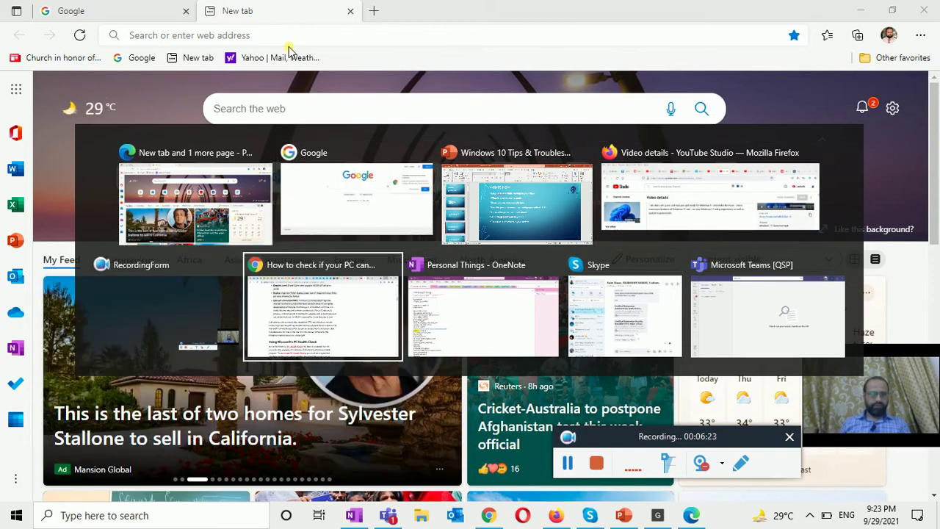
key("Tab")
key("Tab")
key("Tab")
key("Tab")
key("Tab")
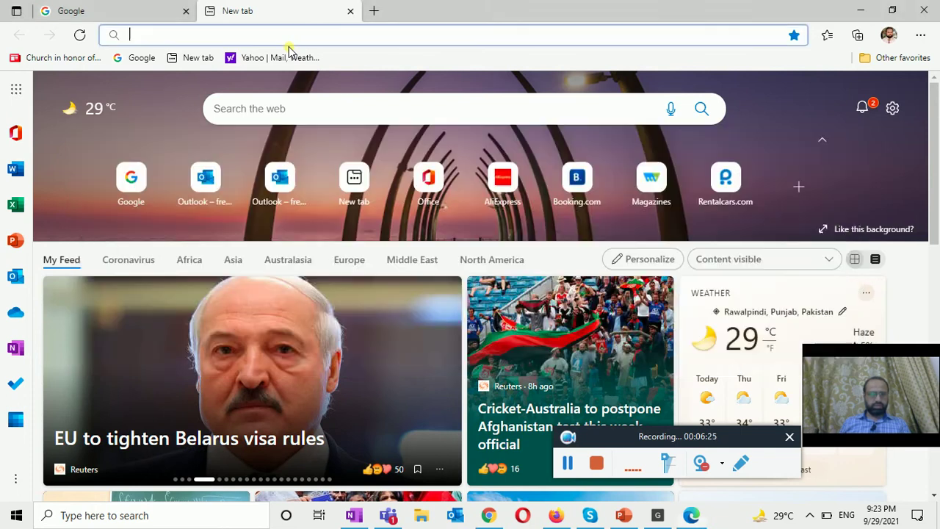
key("alt+Tab")
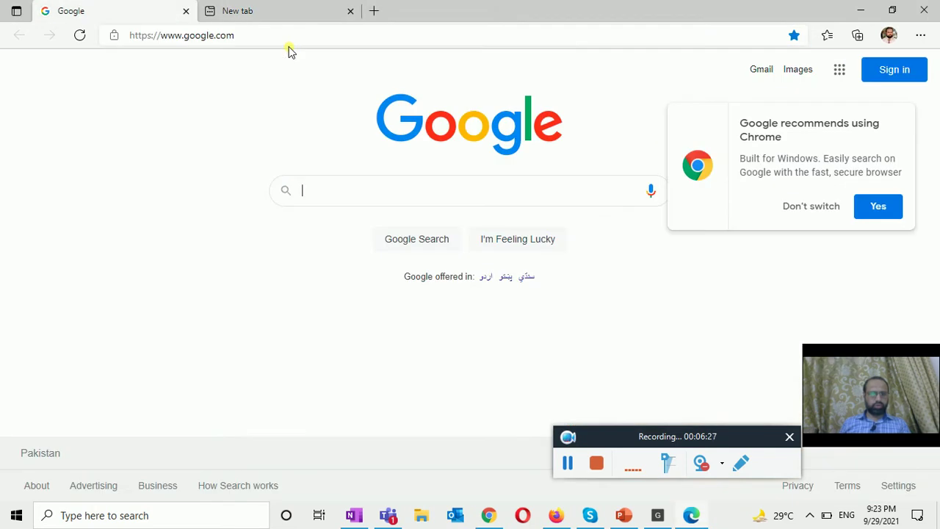
key("alt+Tab")
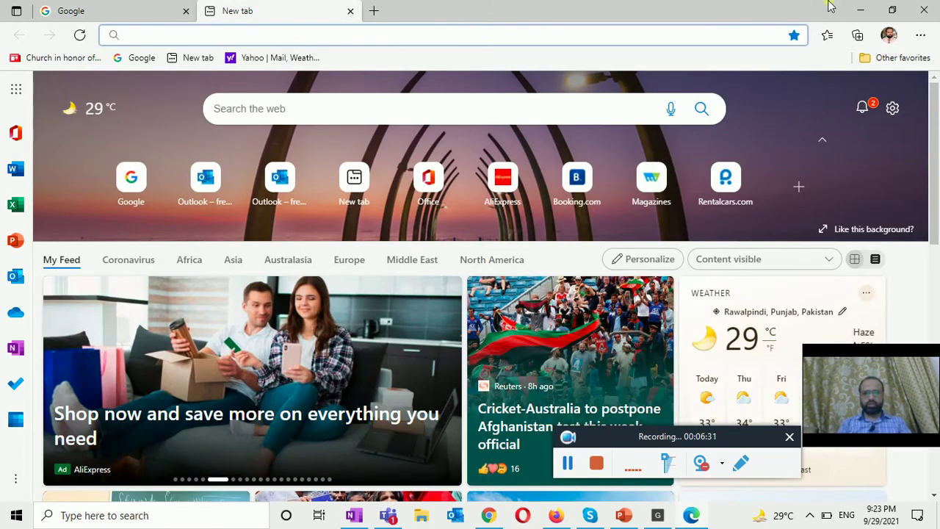
left_click(924, 10)
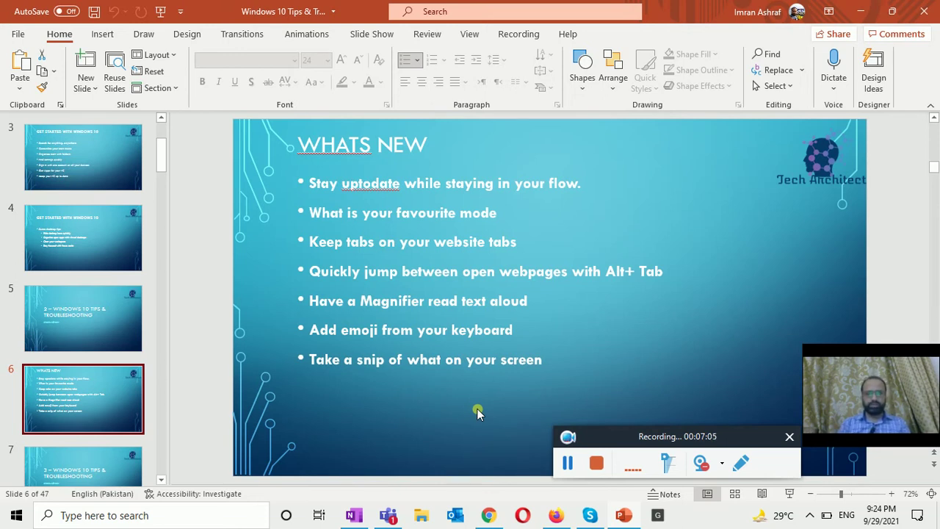
Zoom Magnifier in to 400% with Win+Plus, then back out to 100%.
key("super+plus")
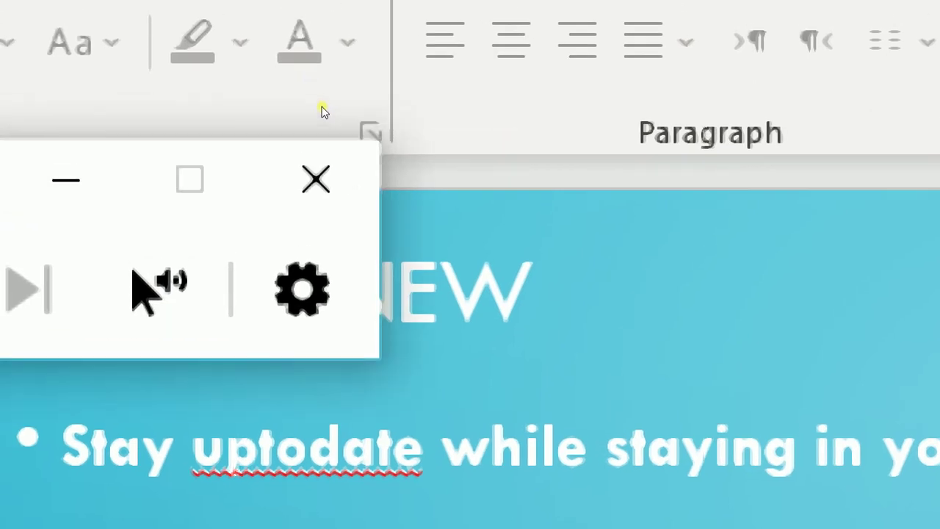
key("super+plus")
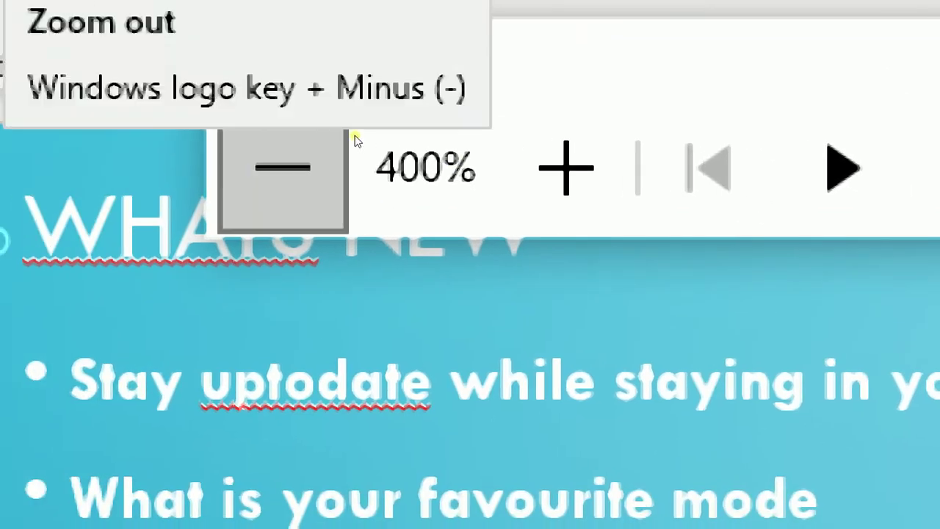
left_click(353, 141)
left_click(357, 139)
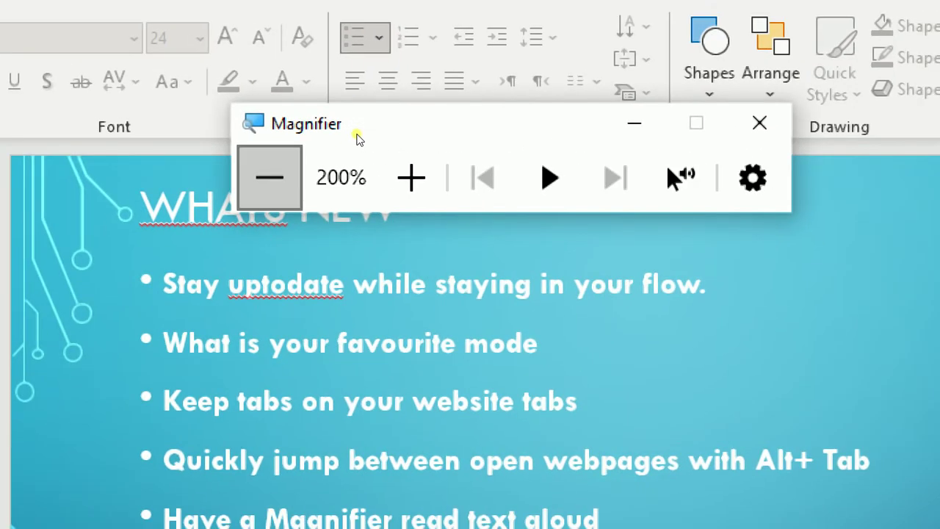
left_click(359, 135)
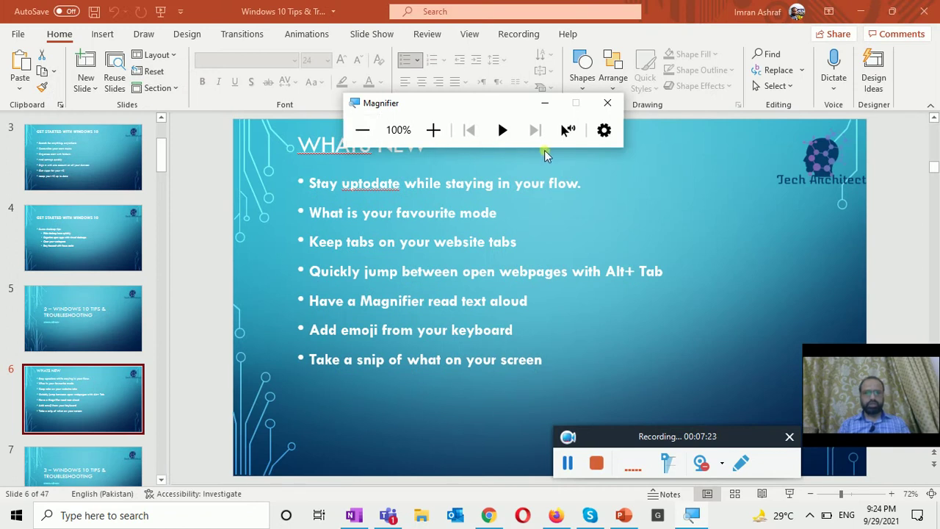
Check Magnifier's read-aloud settings and start reading the slide text aloud.
left_click(600, 140)
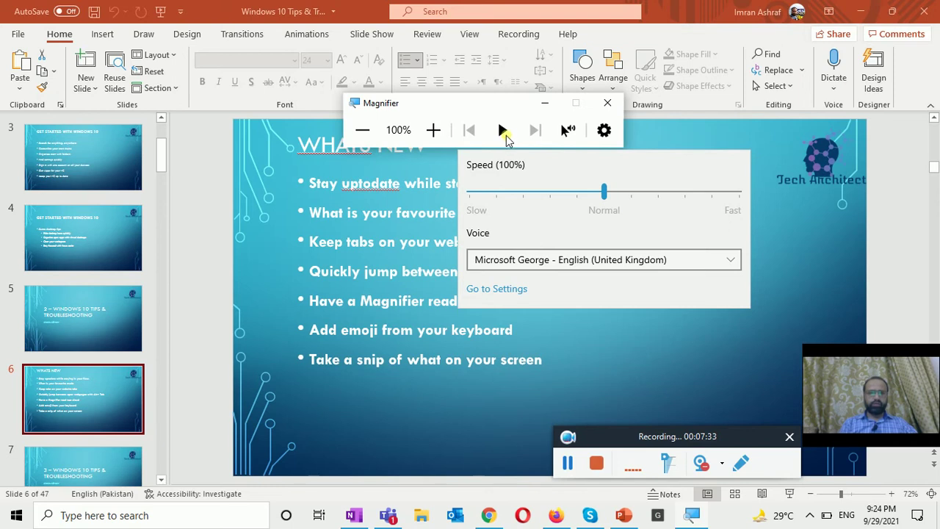
left_click(501, 132)
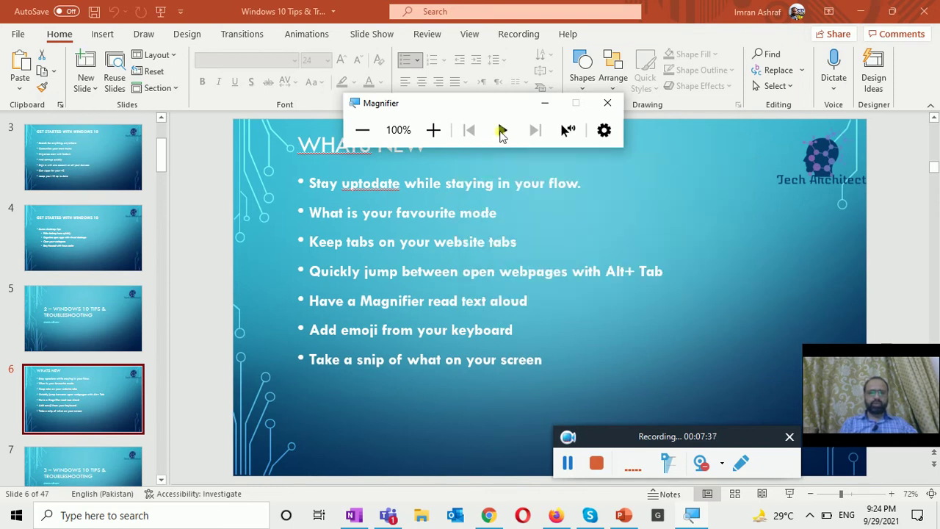
left_click(501, 132)
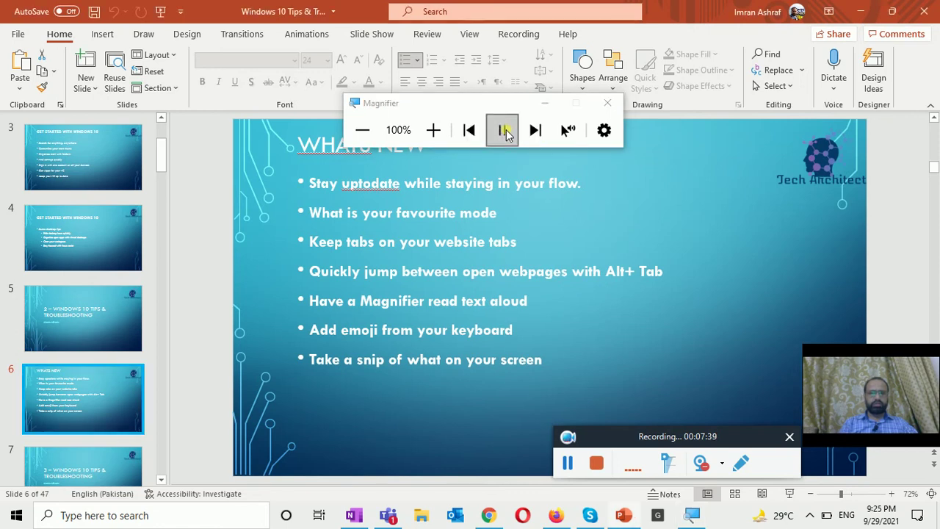
Read the slide aloud from the first bullet's text, then close Magnifier.
left_click_drag(308, 183, 530, 197)
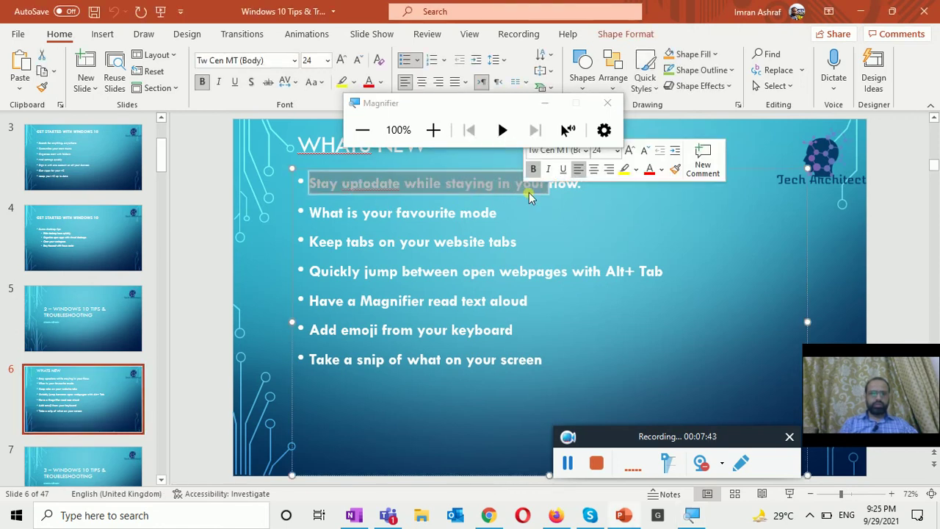
left_click(578, 140)
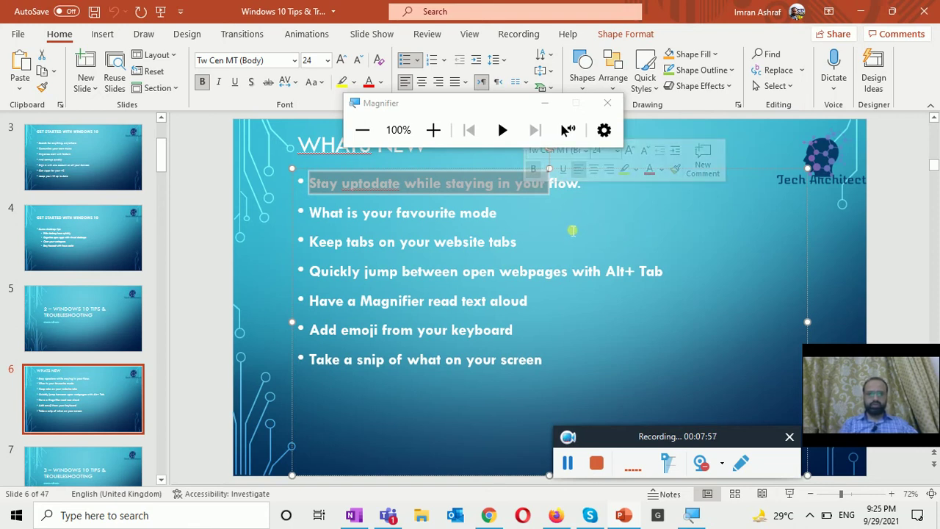
left_click(546, 220)
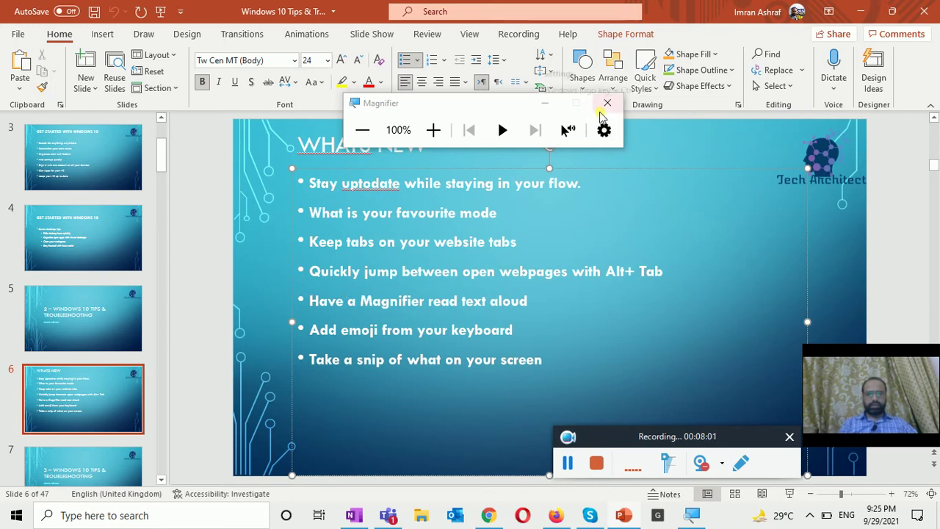
left_click(606, 103)
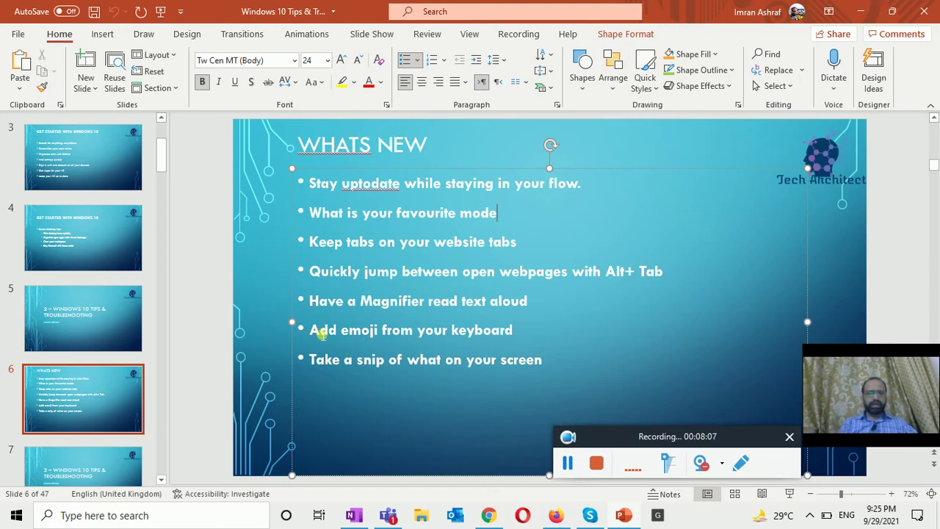
End the emoji bullet and the WHATS NEW title with a period, then bring up Run.
left_click(535, 334)
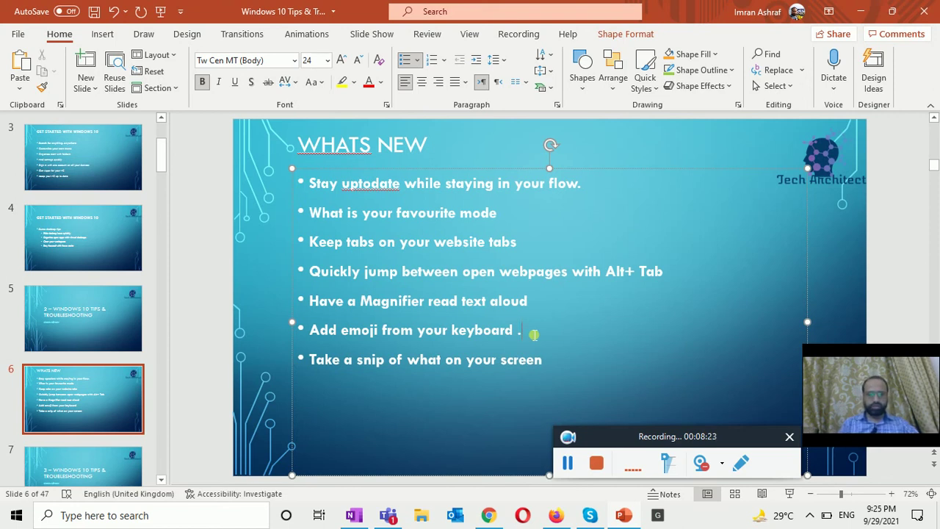
left_click(465, 142)
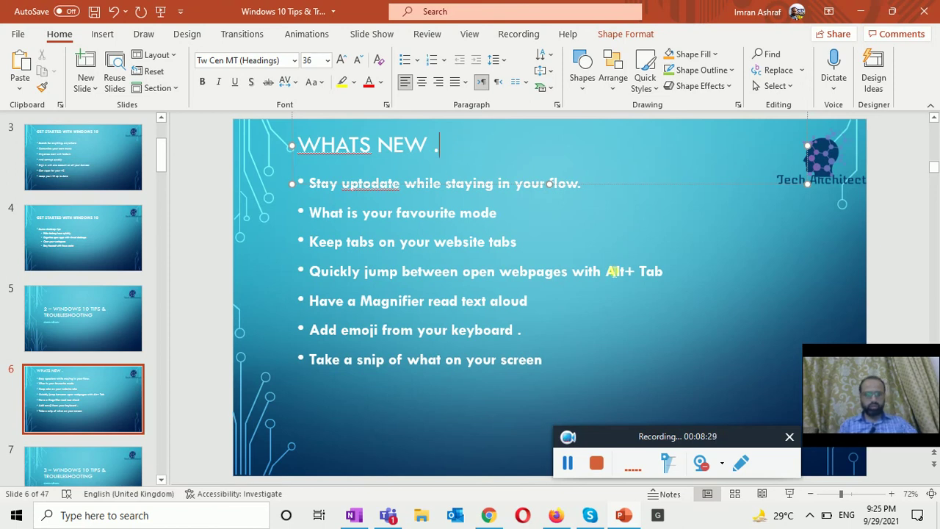
key("super+r")
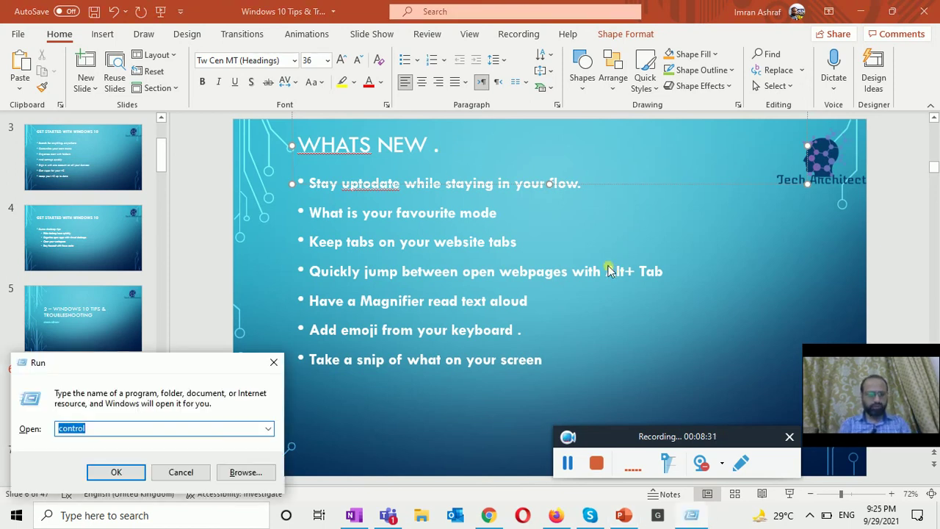
Launch Word via Run with winword and create a blank document.
type("wi")
key("Down")
key("Return")
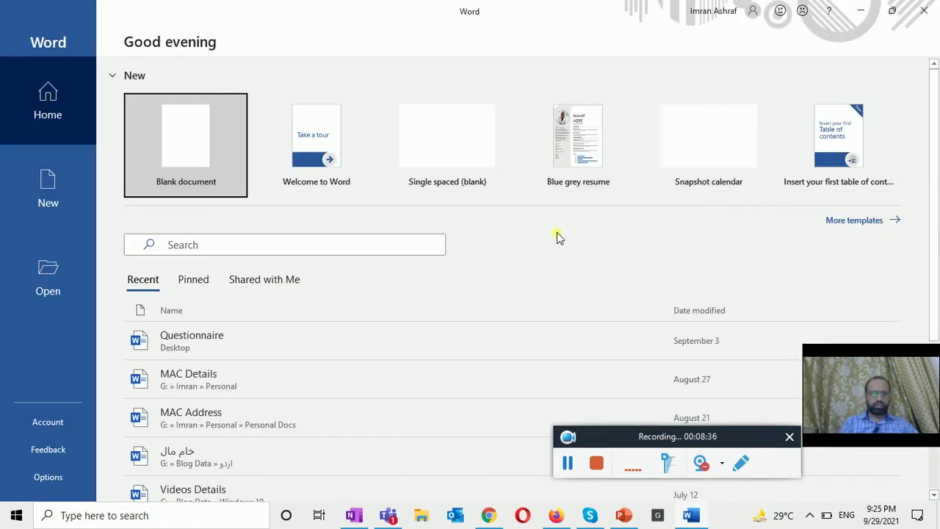
left_click(214, 153)
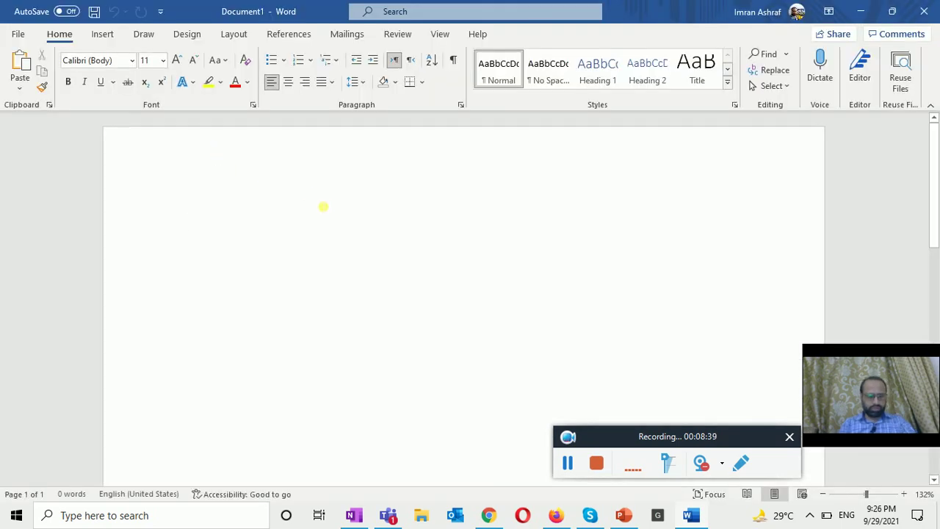
Insert three 😂 emojis from the emoji panel, delete them, and minimize Word.
key("super+period")
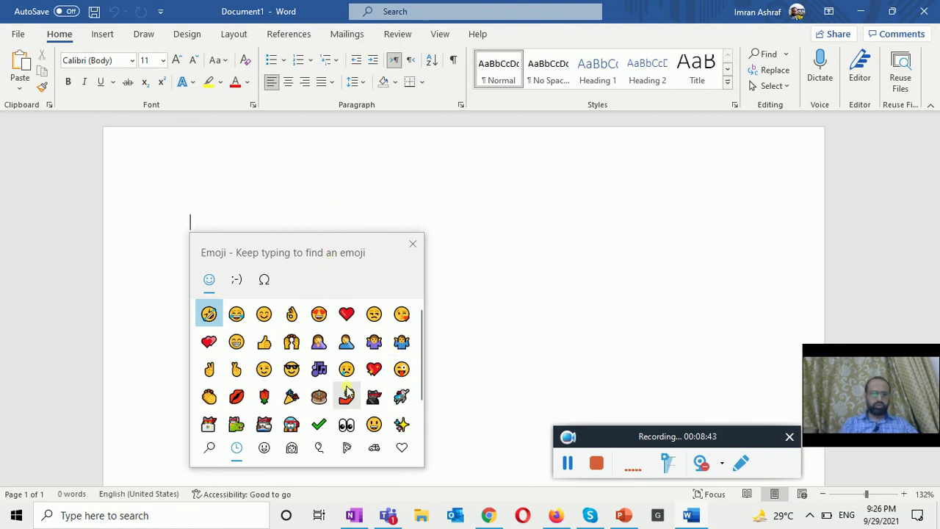
left_click(235, 315)
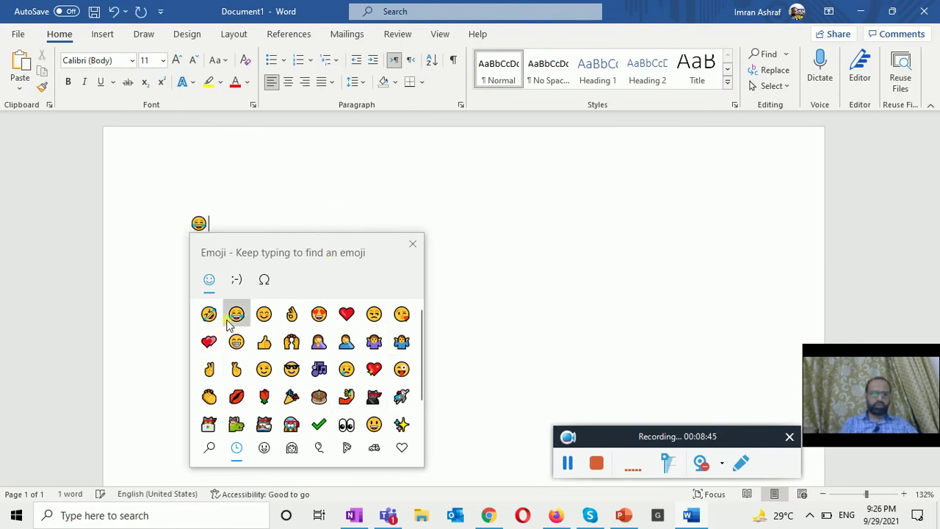
double_click(236, 314)
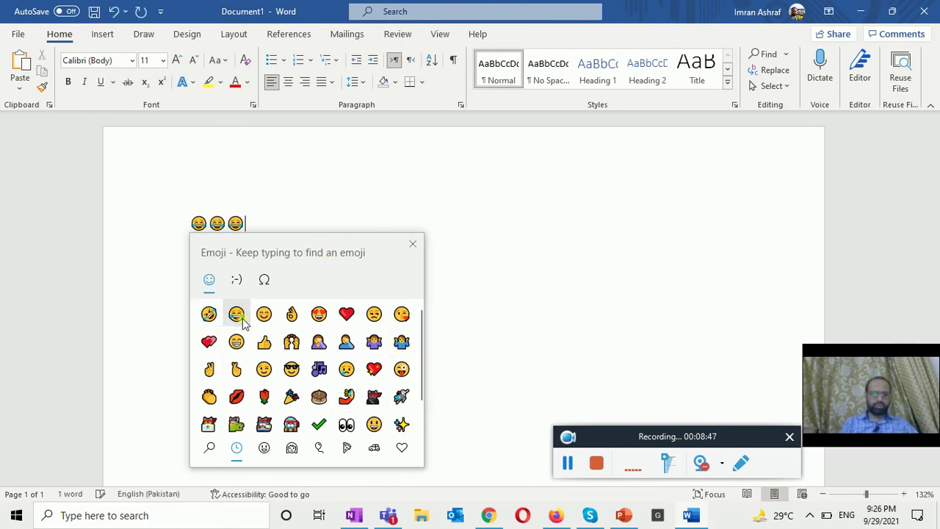
left_click(376, 216)
key("BackSpace")
key("BackSpace")
key("BackSpace")
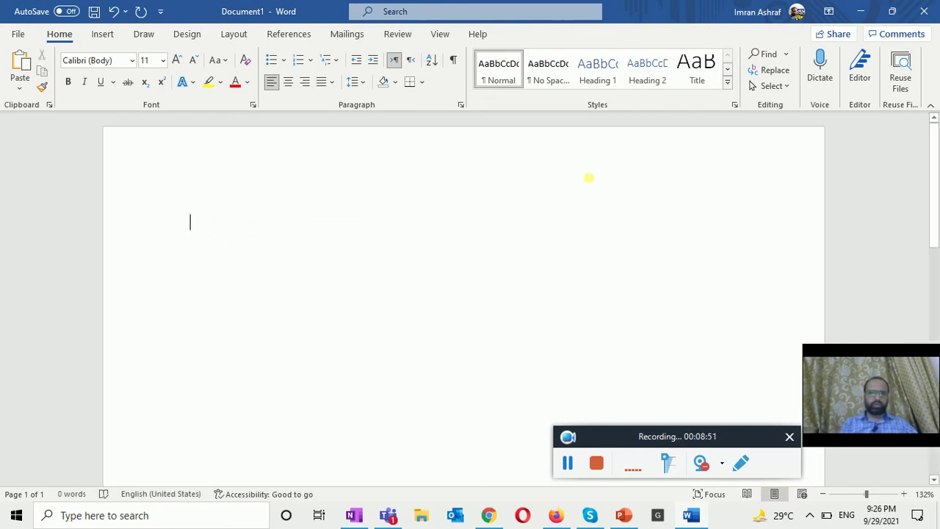
left_click(872, 10)
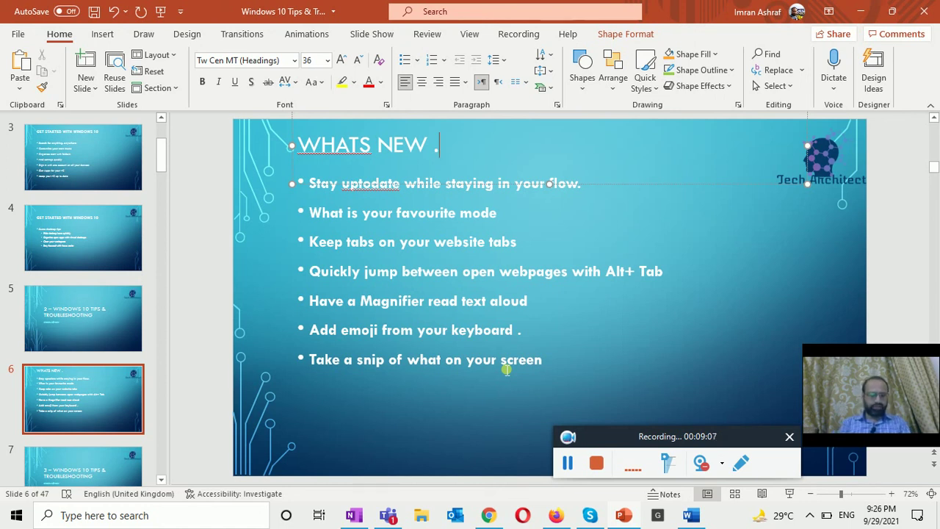
Snip the slide's bullet list with Win+Shift+S, then launch Snipping Tool by searching 'snip'.
key("super+shift+s")
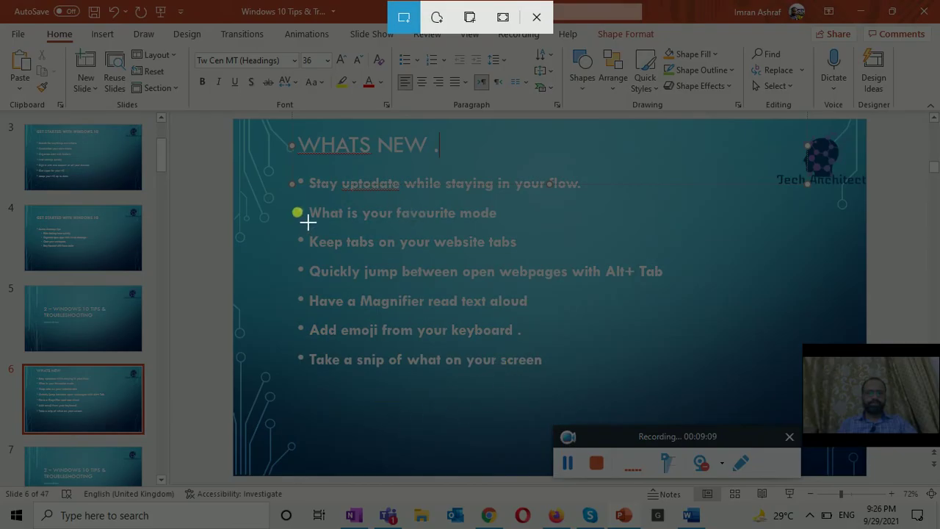
left_click_drag(294, 204, 599, 370)
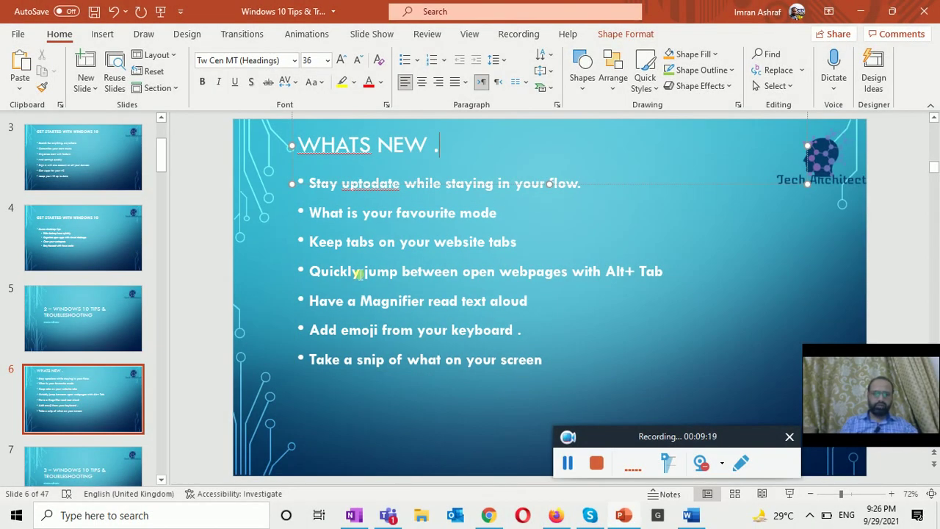
left_click(110, 514)
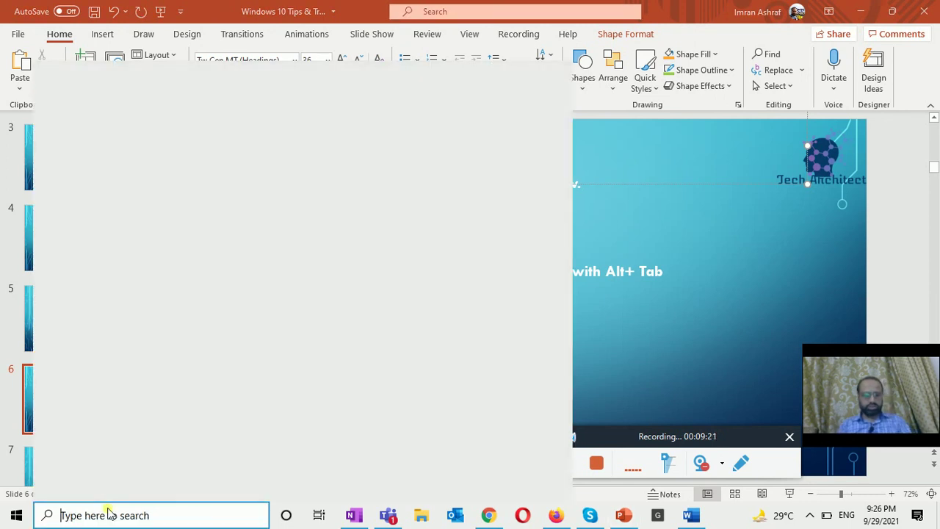
type("snip[")
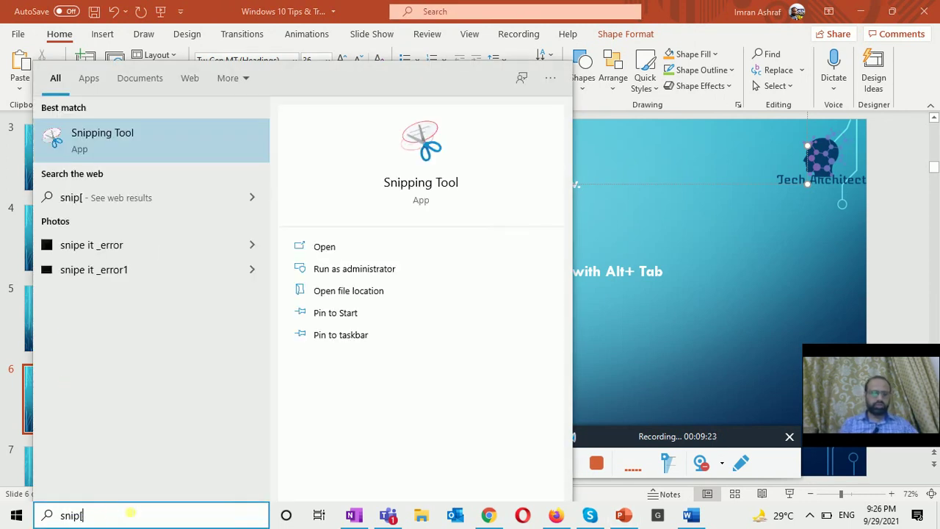
left_click(131, 152)
left_click(524, 267)
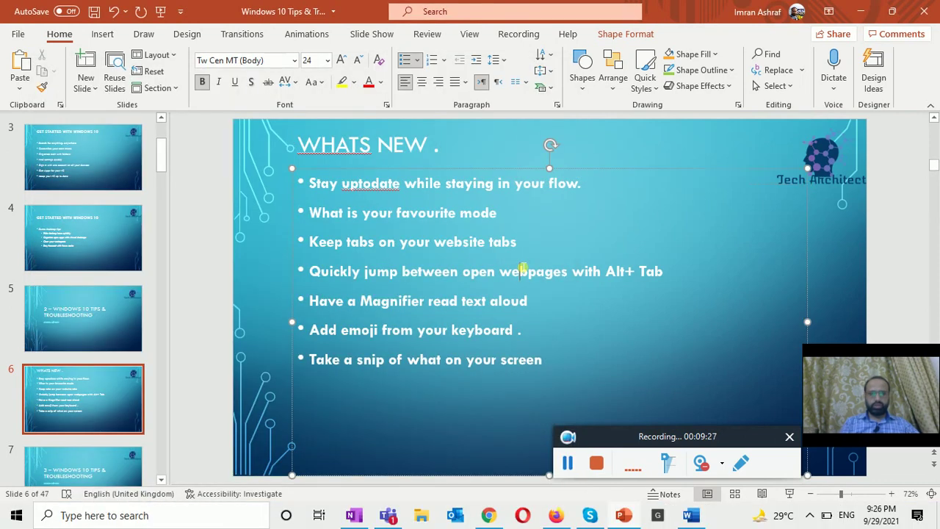